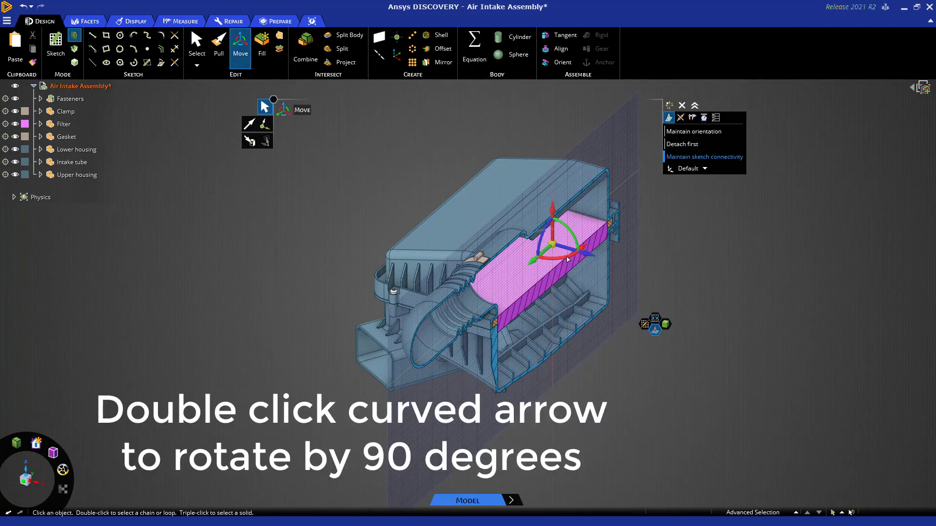
Rotate the section plane by 90 degrees, swing it to another angle through the housing, and return to the full 3D view.
double_click(568, 259)
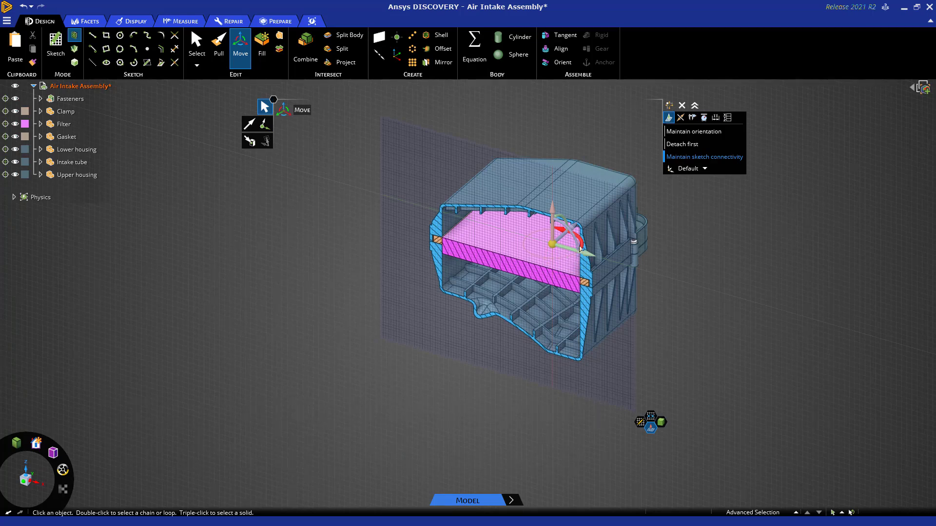
drag(581, 245, 574, 228)
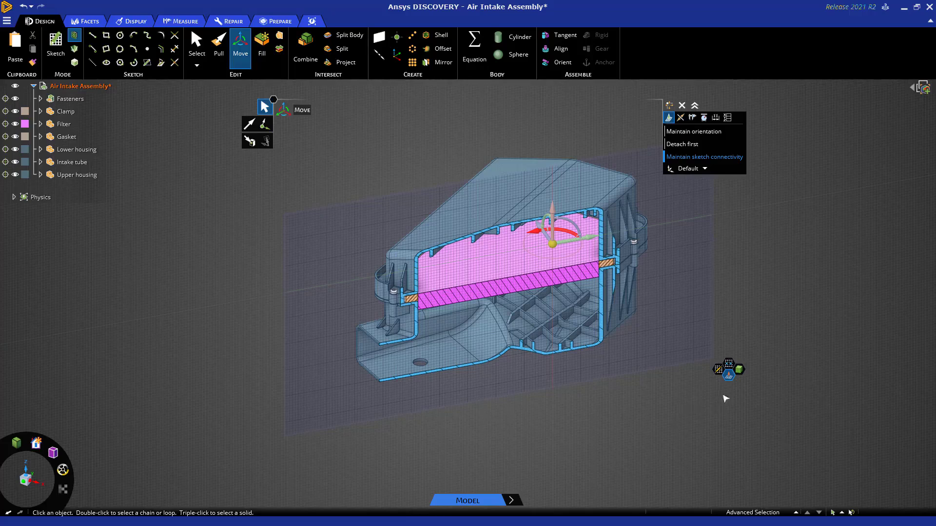
click(729, 379)
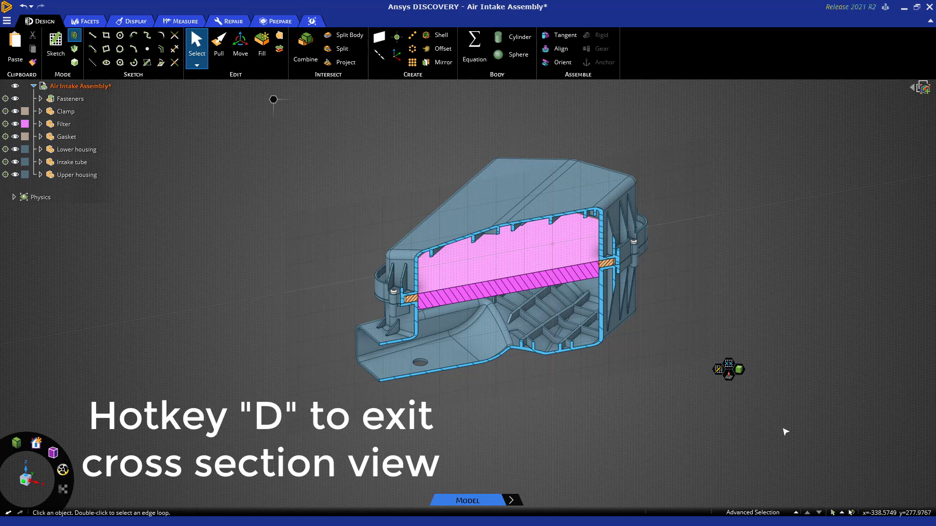
key(d)
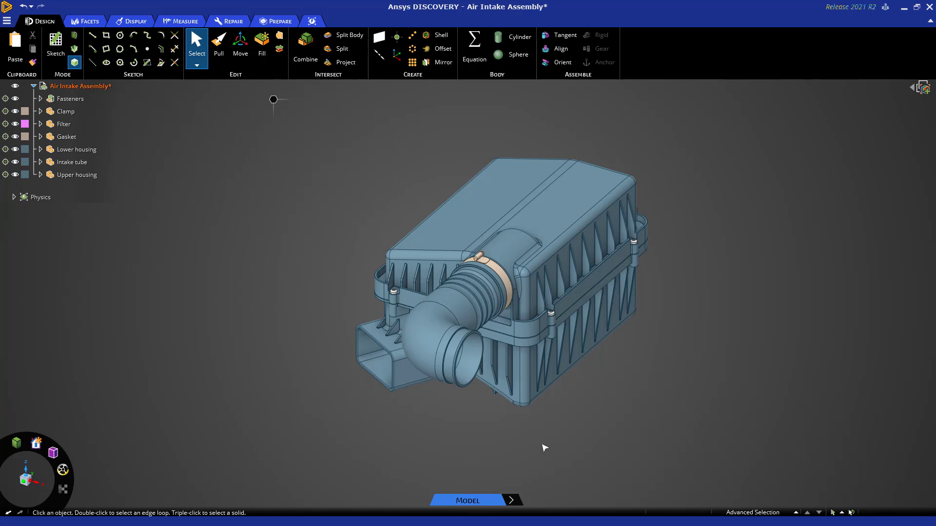
View a cross section through the assembly along the intake tube's hidden cylinder axis, and return to the full 3D view.
middle_drag(452, 451, 284, 349)
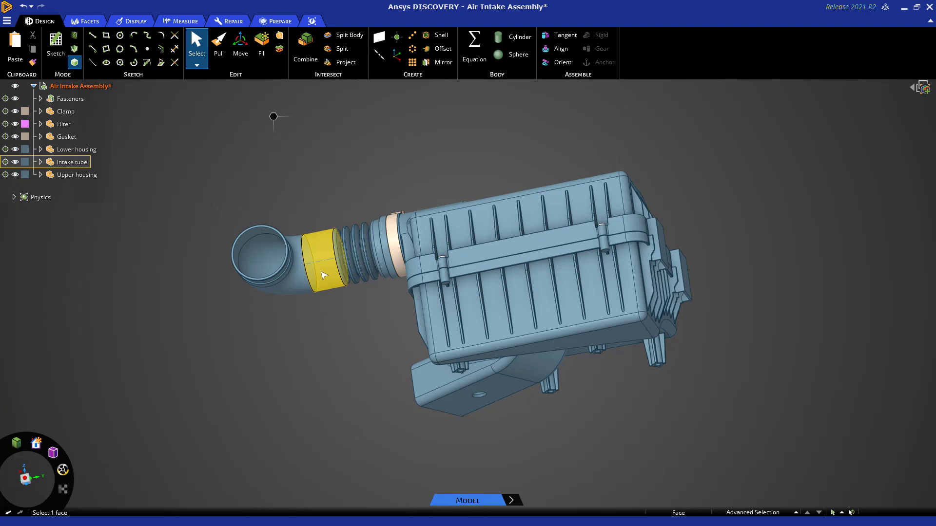
scroll(324, 278, up, 5)
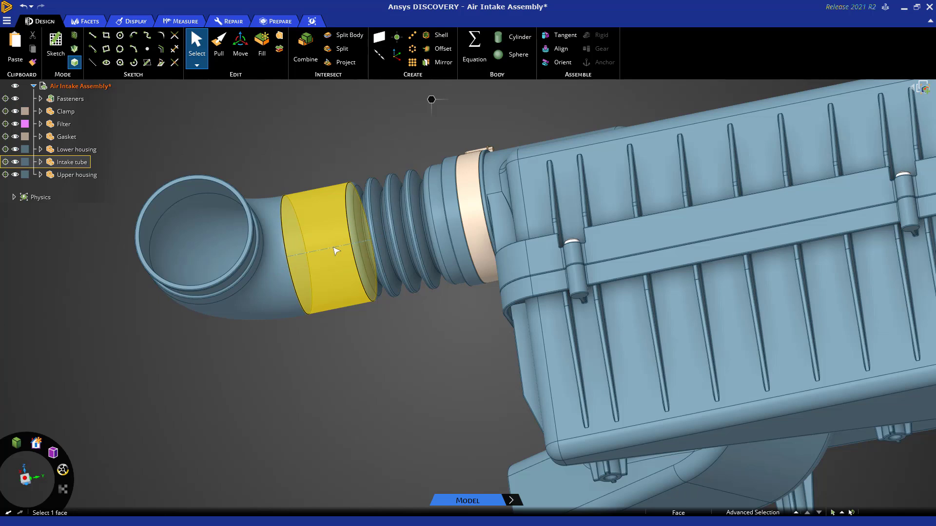
key(ctrl)
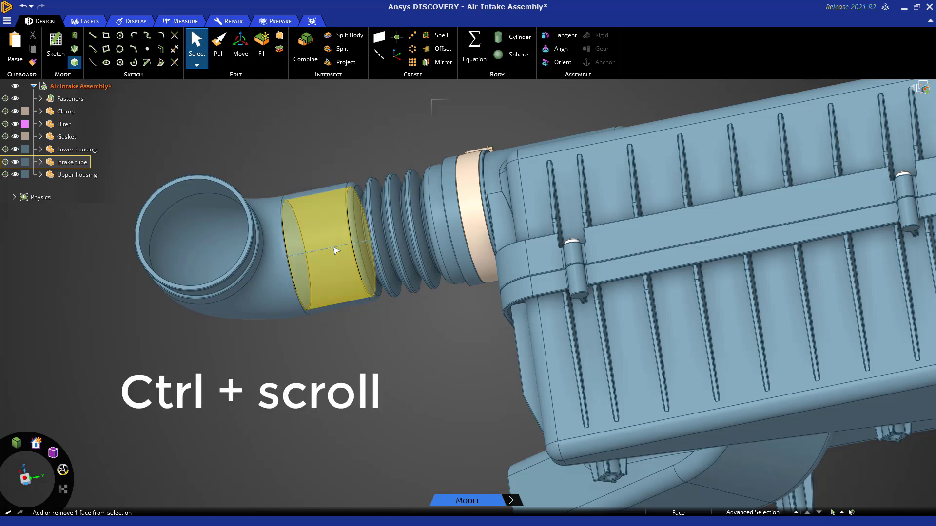
ctrl+scroll(335, 250, down, 1)
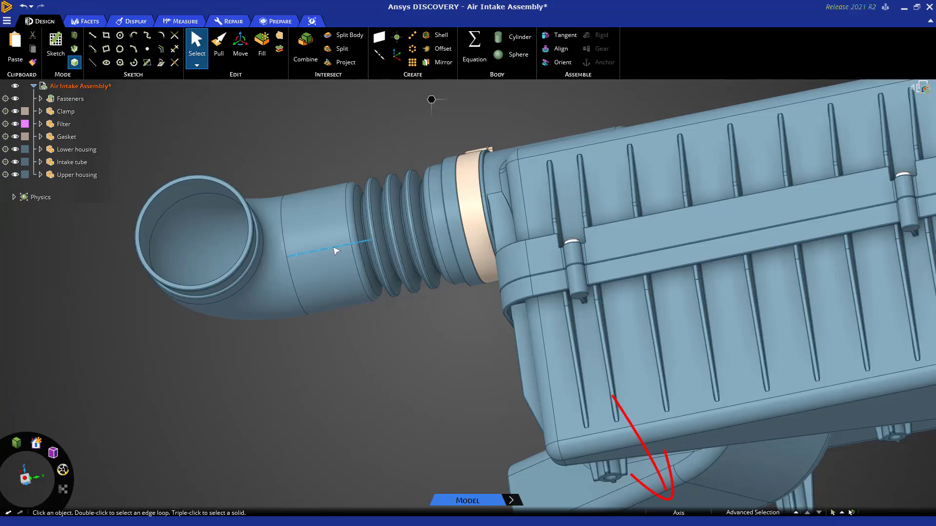
click(336, 251)
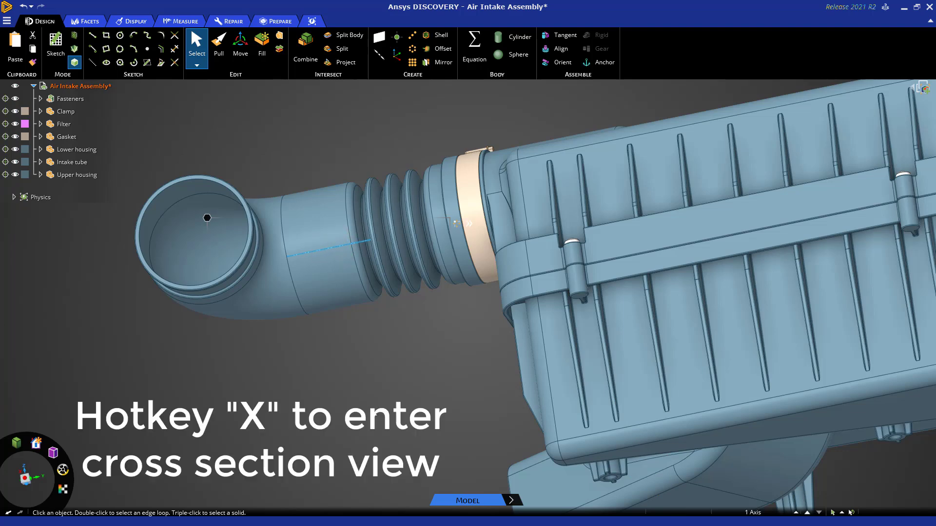
key(x)
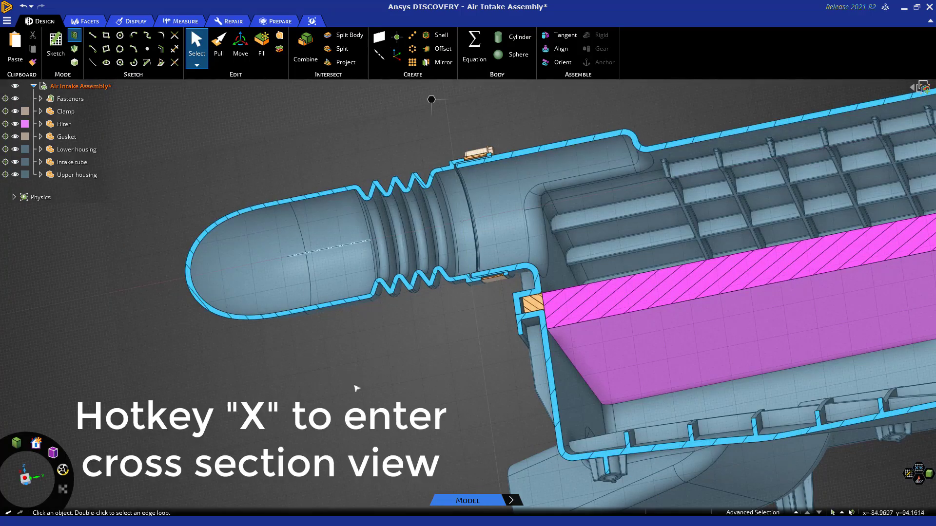
scroll(340, 378, down, 3)
middle_drag(340, 389, 432, 460)
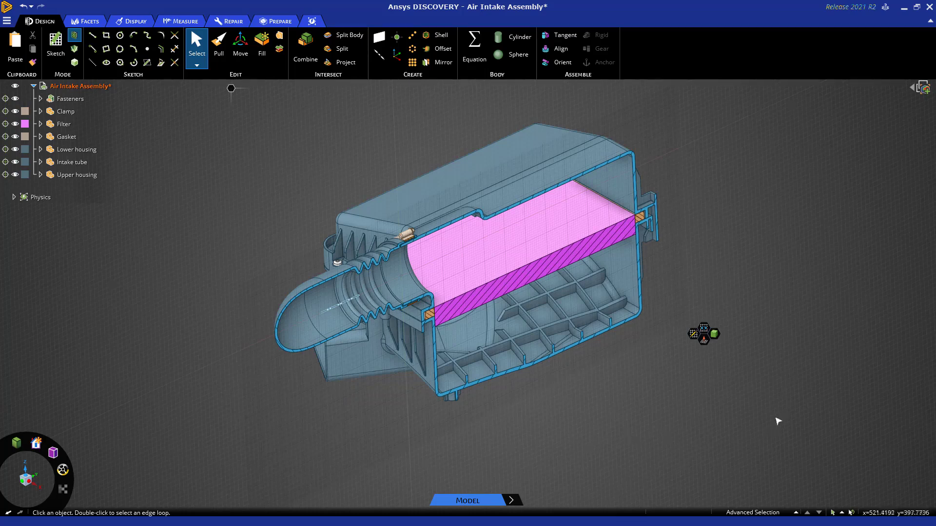
key(d)
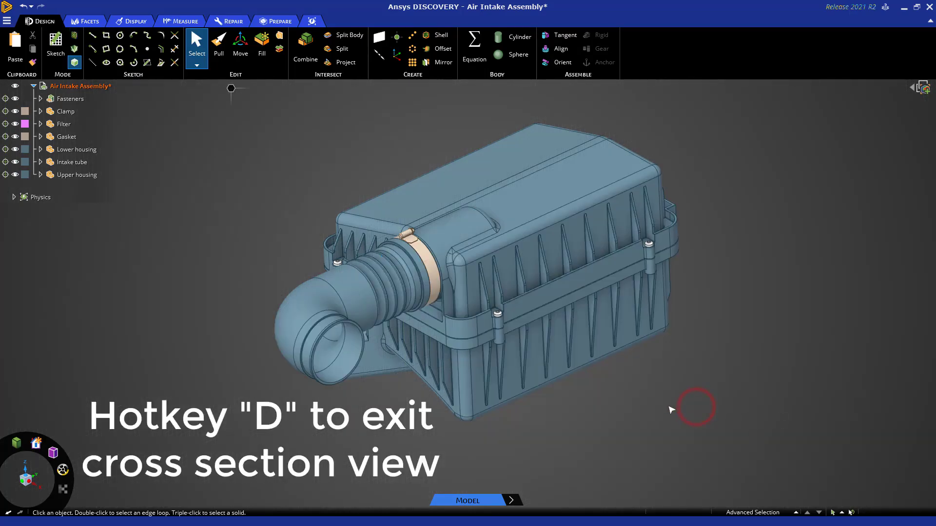
middle_drag(667, 411, 666, 412)
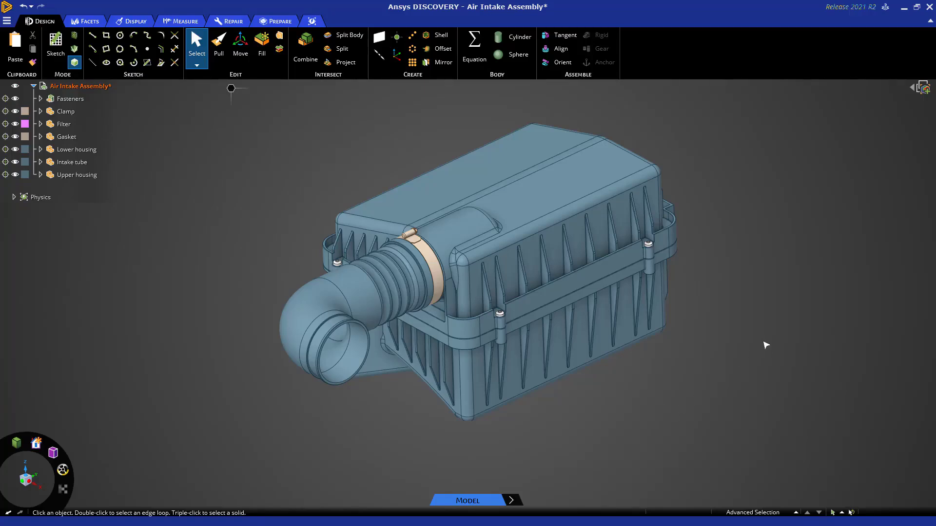
Hide the Filter component while viewing the assembly in cross section, and return to the full 3D view.
key(x)
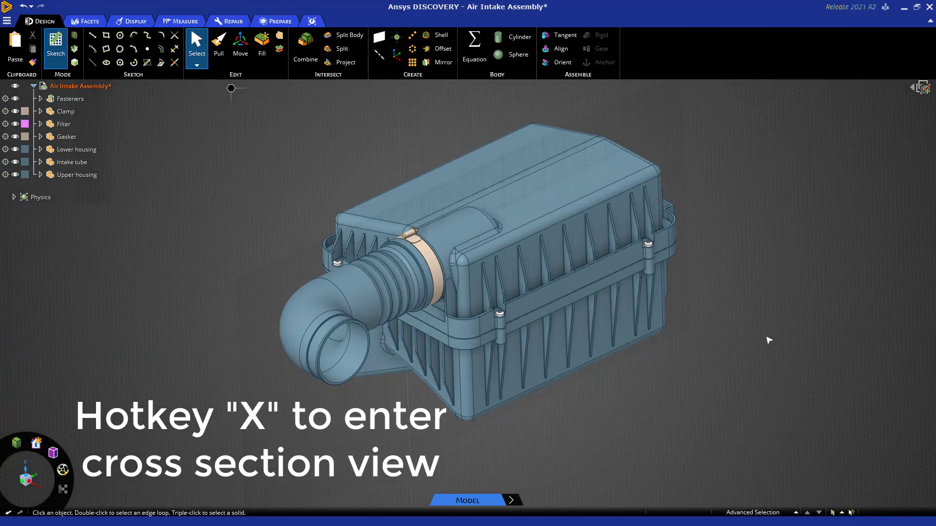
click(804, 250)
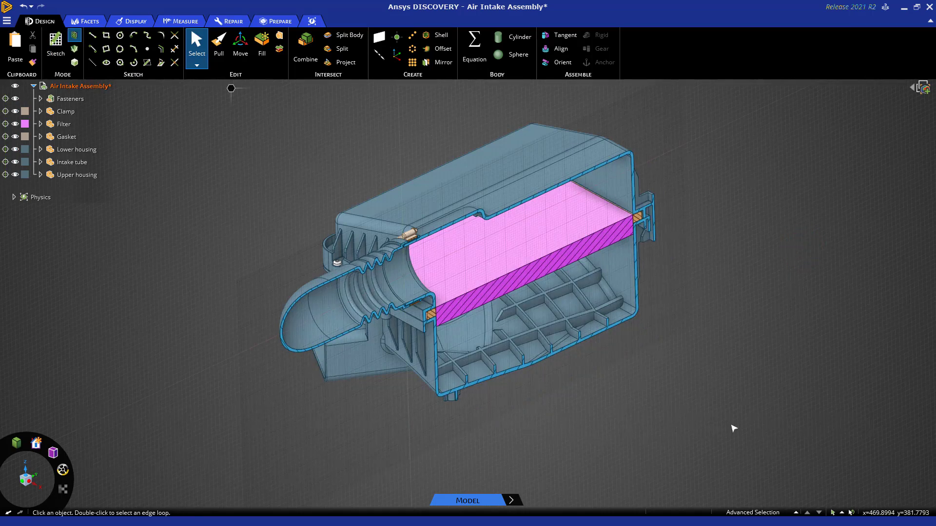
middle_drag(644, 433, 652, 440)
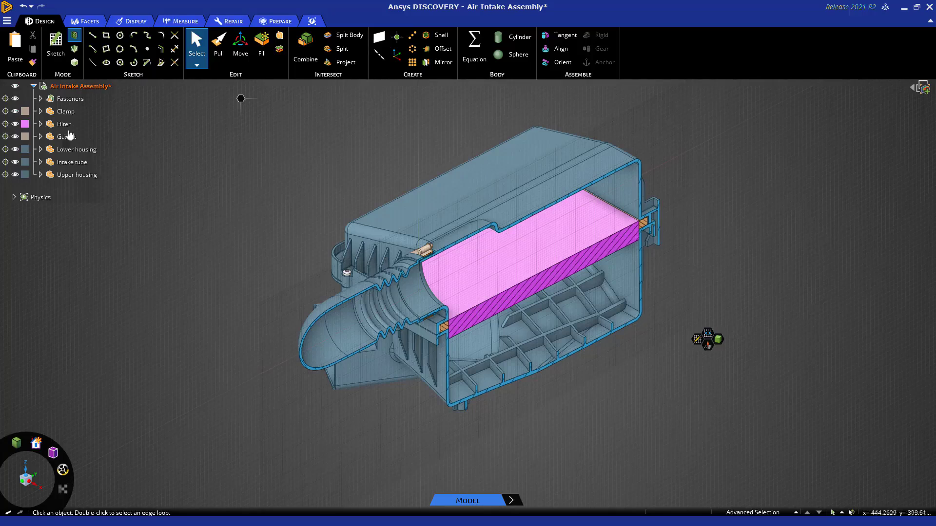
click(15, 124)
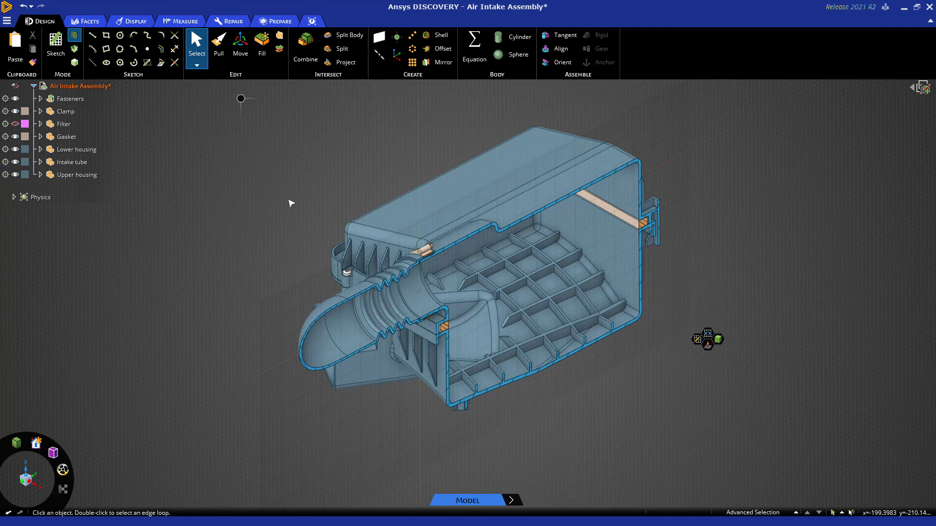
key(d)
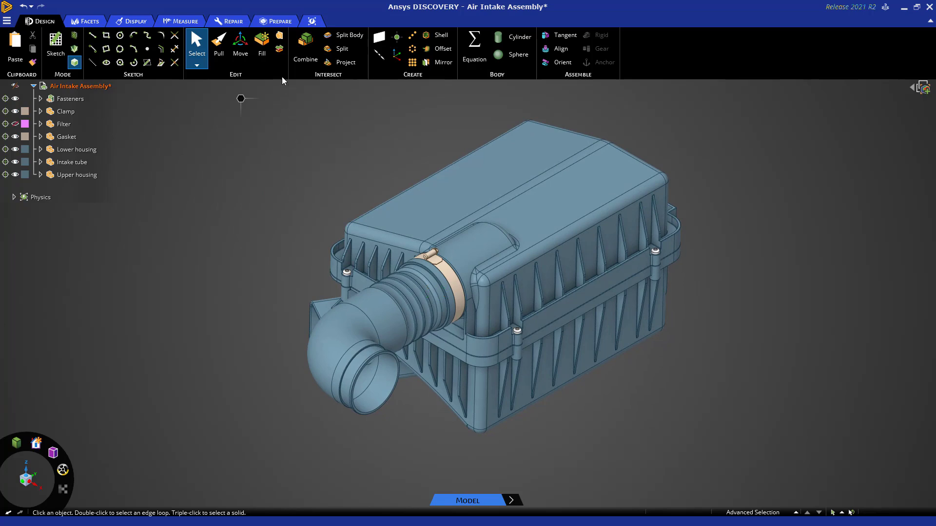
Start a Volume Extract and select the ring-shaped end faces of the intake tube outlet and the lower housing inlet as enclosing faces.
click(280, 22)
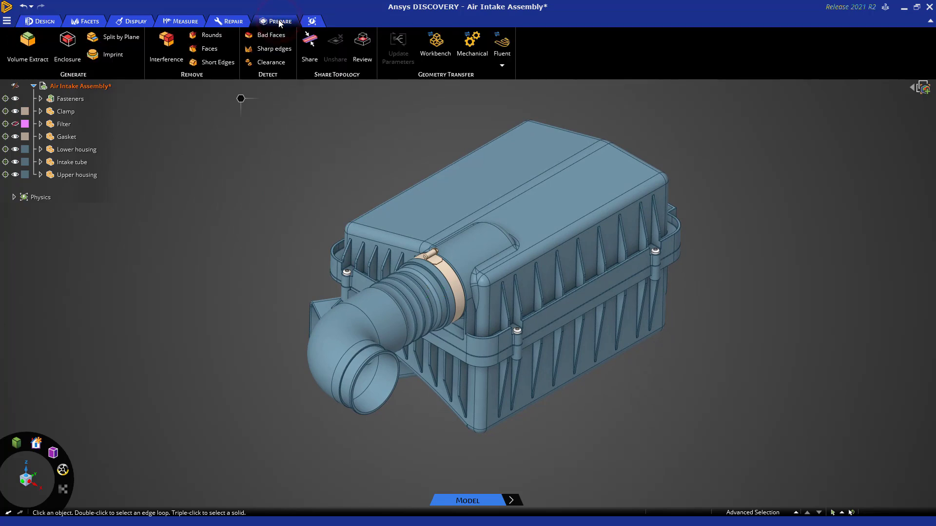
click(28, 47)
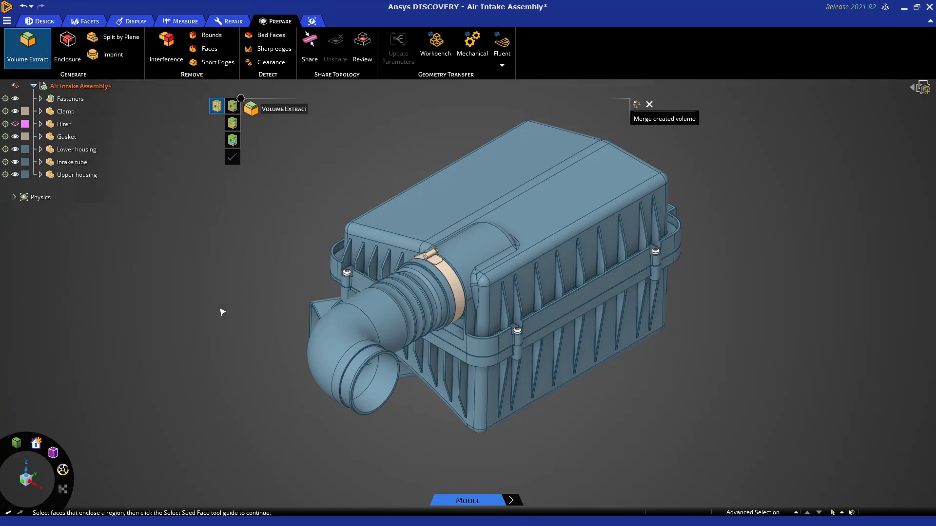
middle_drag(240, 366, 266, 367)
scroll(430, 367, up, 4)
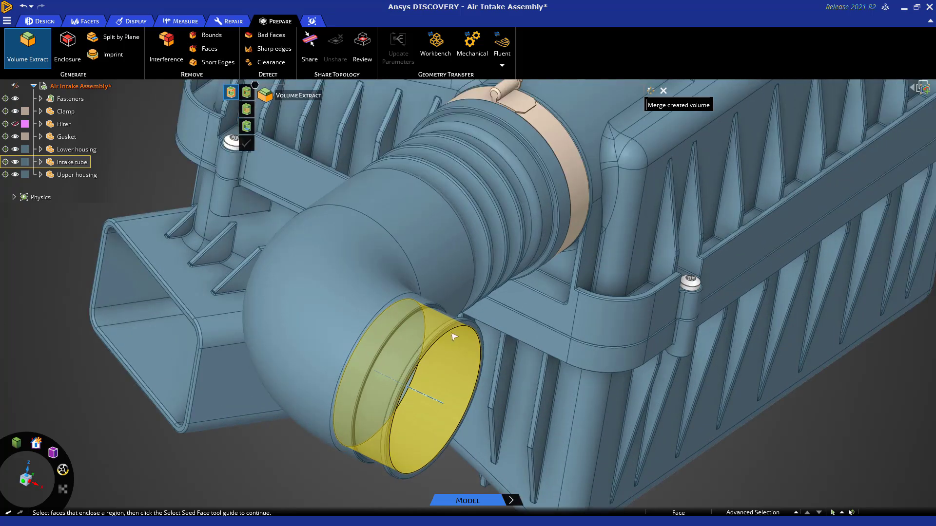
click(464, 326)
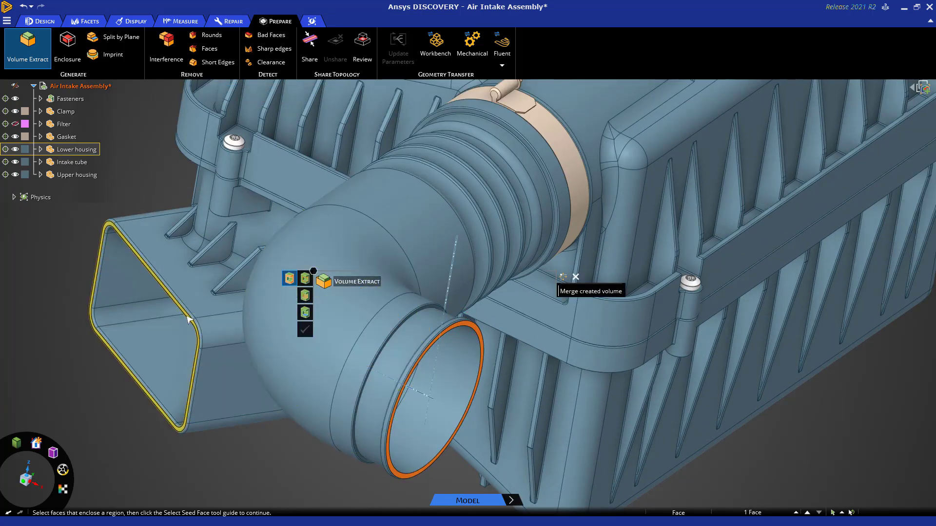
scroll(189, 317, up, 5)
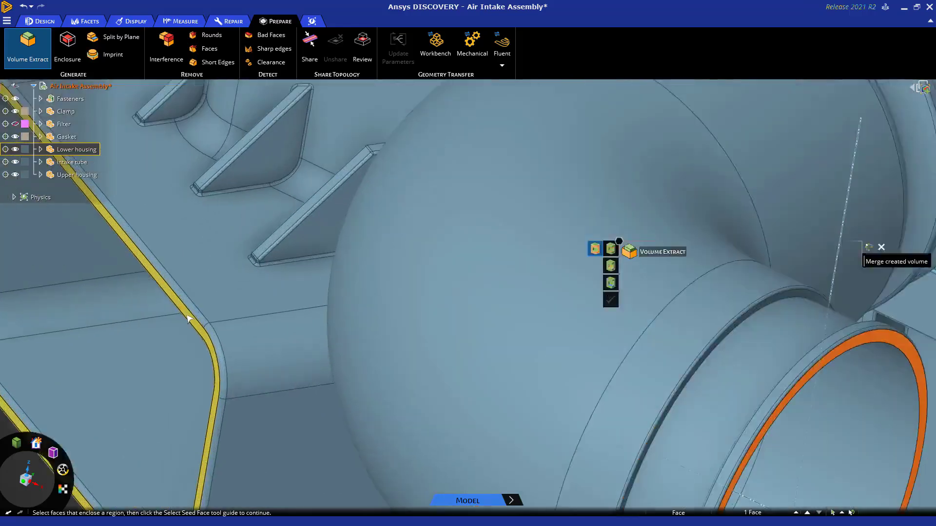
click(189, 318)
scroll(189, 318, down, 5)
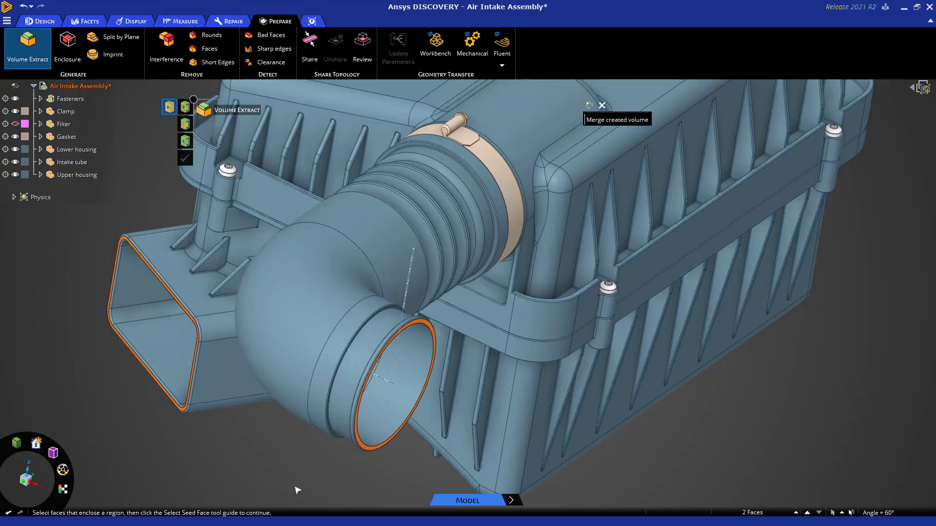
shift+middle_drag(295, 489, 406, 486)
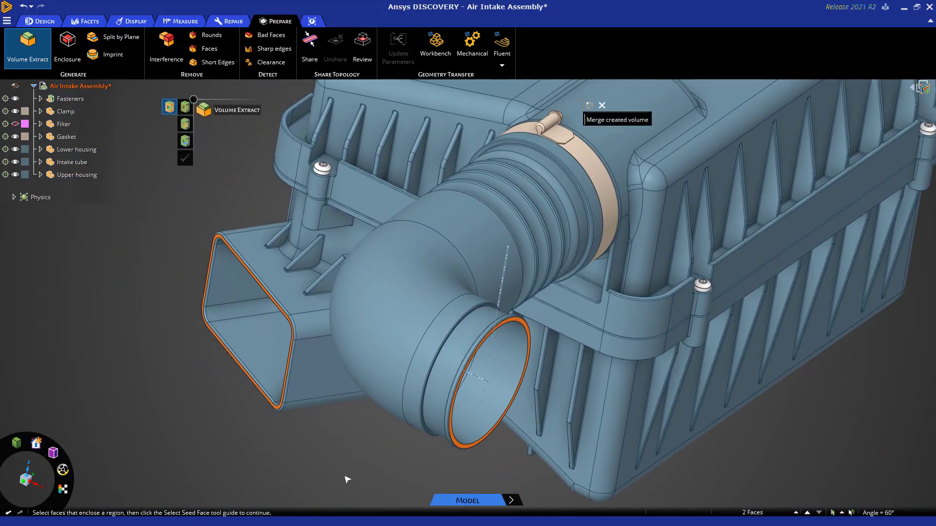
Pick an interior wall face of the lower housing's rectangular inlet duct as the seed face for the volume extraction.
click(184, 141)
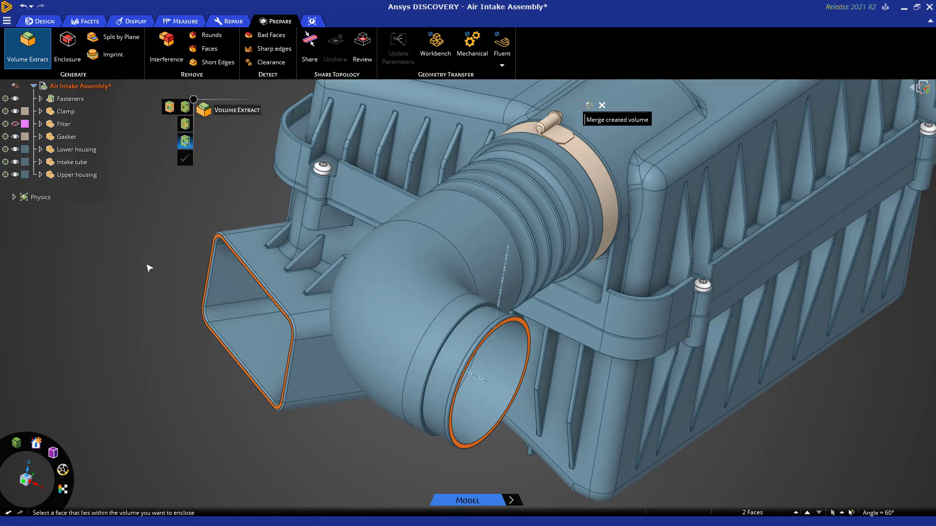
click(233, 283)
scroll(296, 461, down, 2)
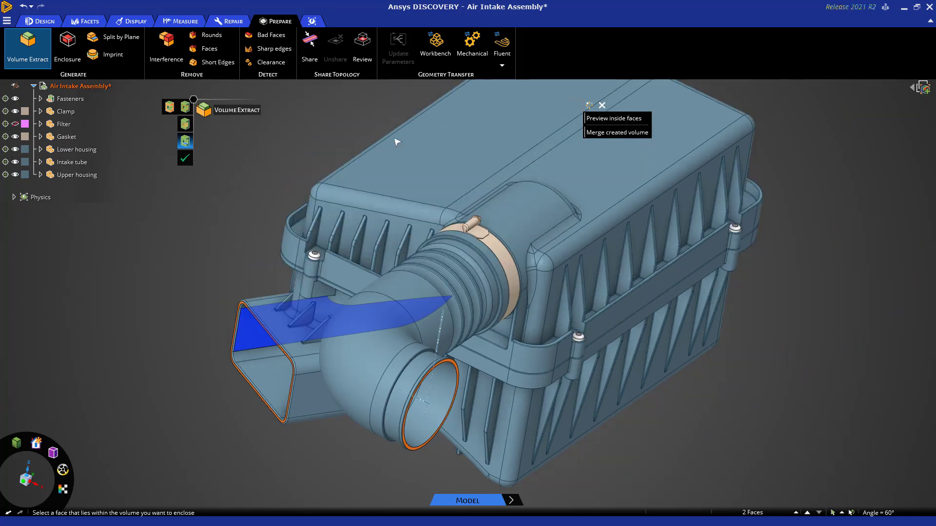
Preview the inside faces step by step to examine leakage around the small hole beneath the lower housing's inlet duct, and exit Volume Extract.
click(615, 118)
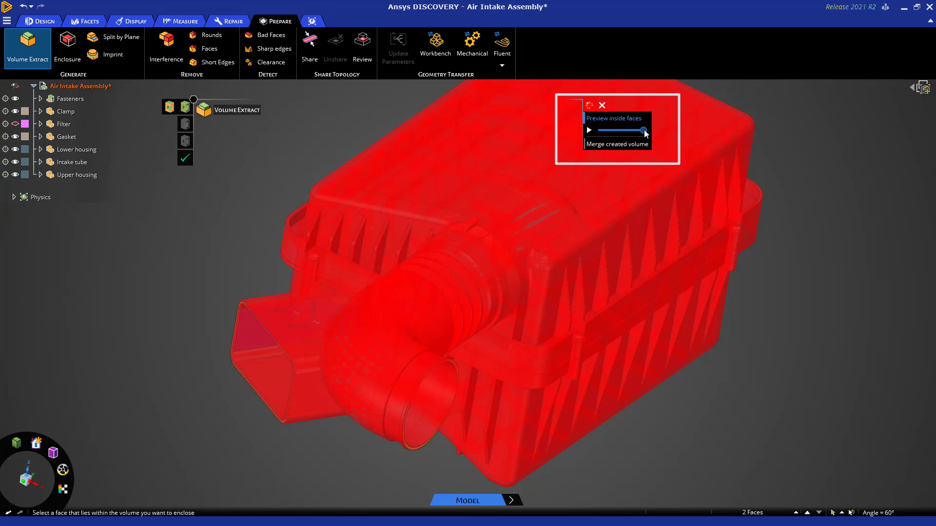
drag(644, 133, 607, 136)
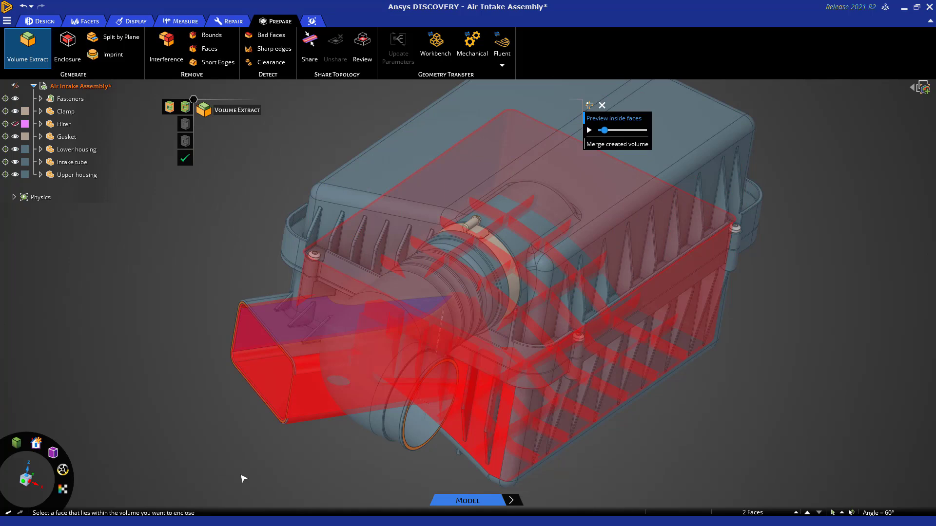
mouse_move(279, 491)
middle_down()
mouse_move(286, 461)
mouse_move(284, 481)
middle_up()
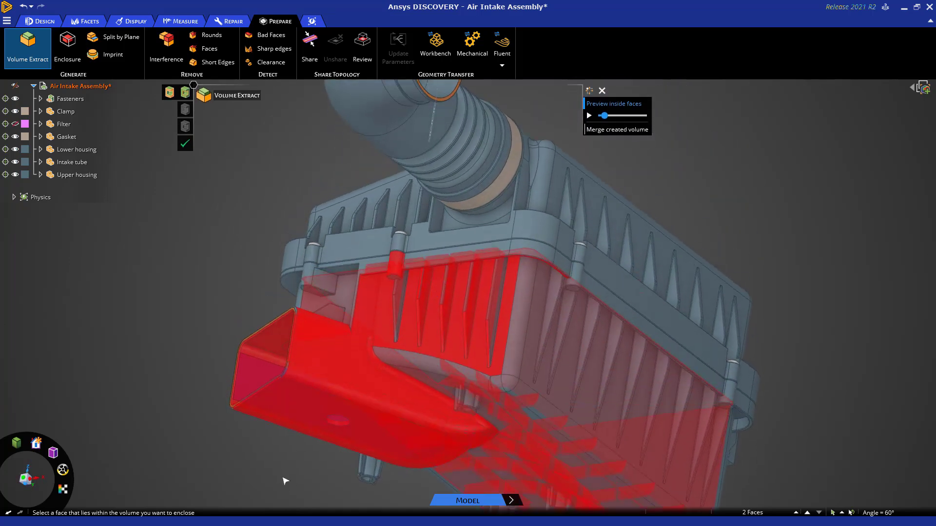
scroll(292, 478, up, 5)
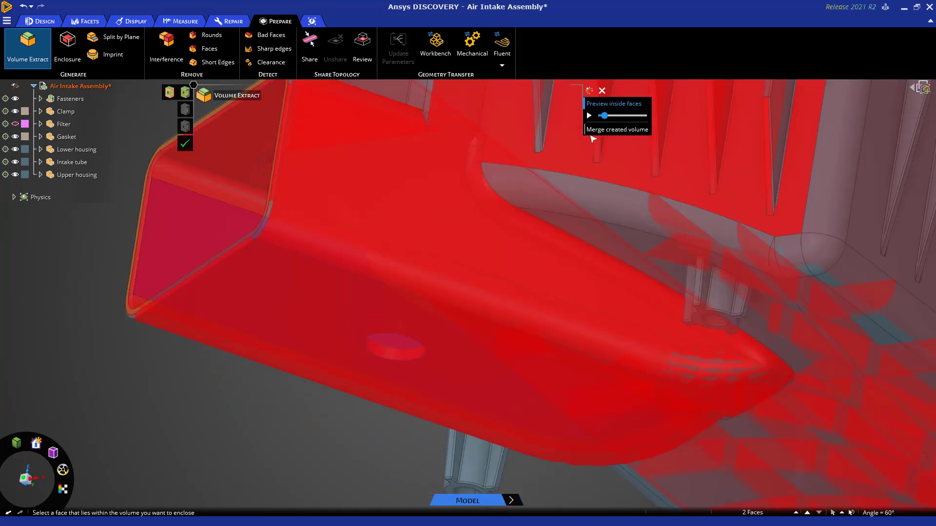
drag(604, 117, 607, 121)
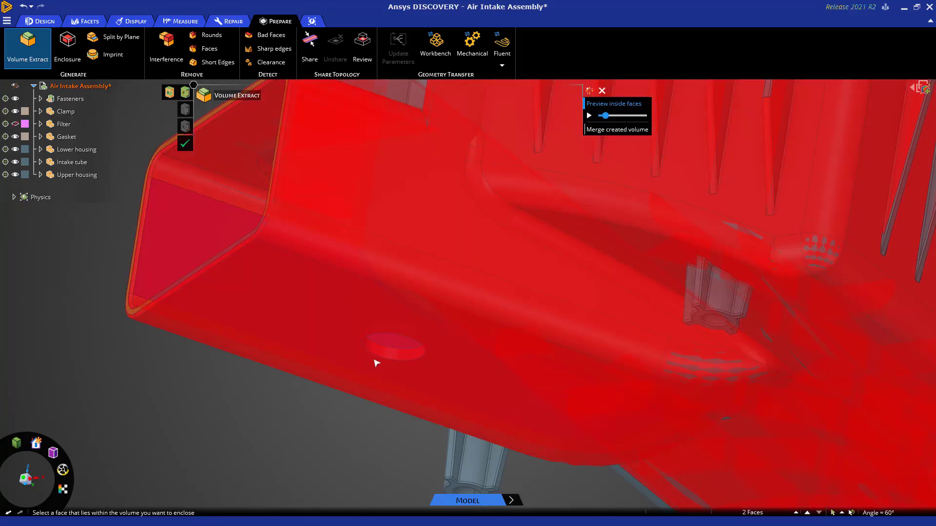
scroll(376, 361, up, 3)
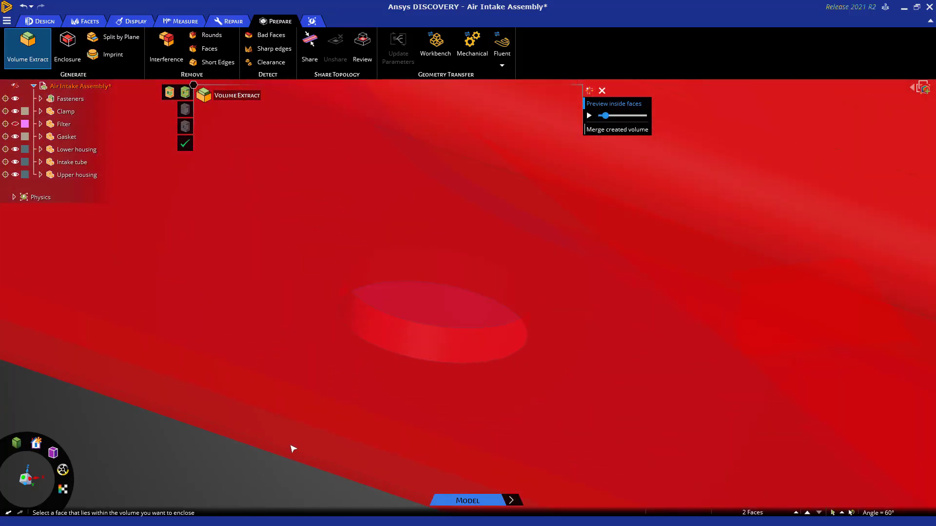
key(Escape)
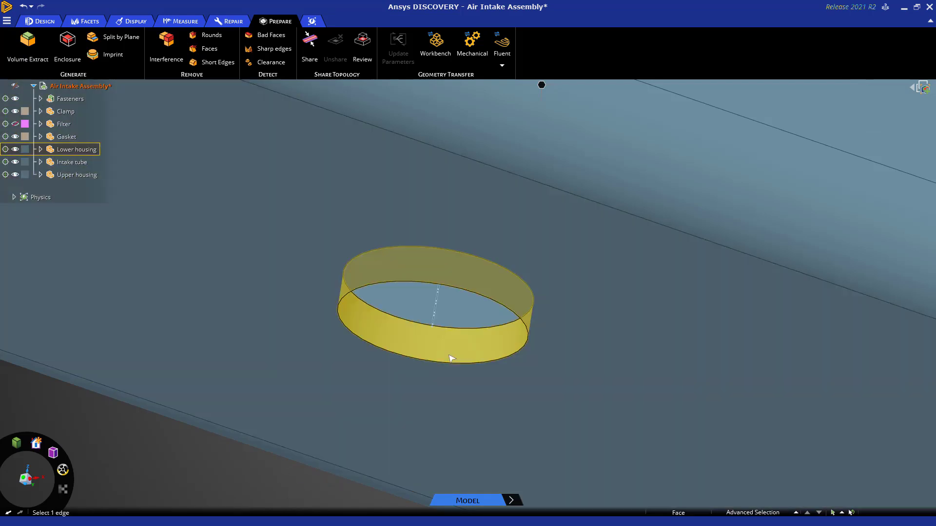
scroll(448, 360, down, 5)
mouse_move(367, 449)
middle_down()
mouse_move(369, 436)
mouse_move(363, 442)
mouse_move(384, 440)
middle_up()
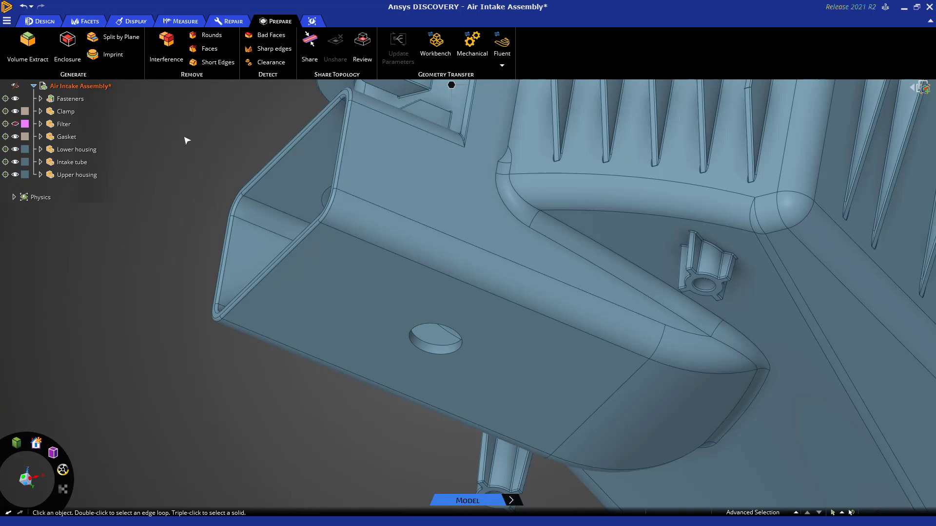
Fill the small round hole beneath the lower housing's rectangular inlet duct.
click(41, 21)
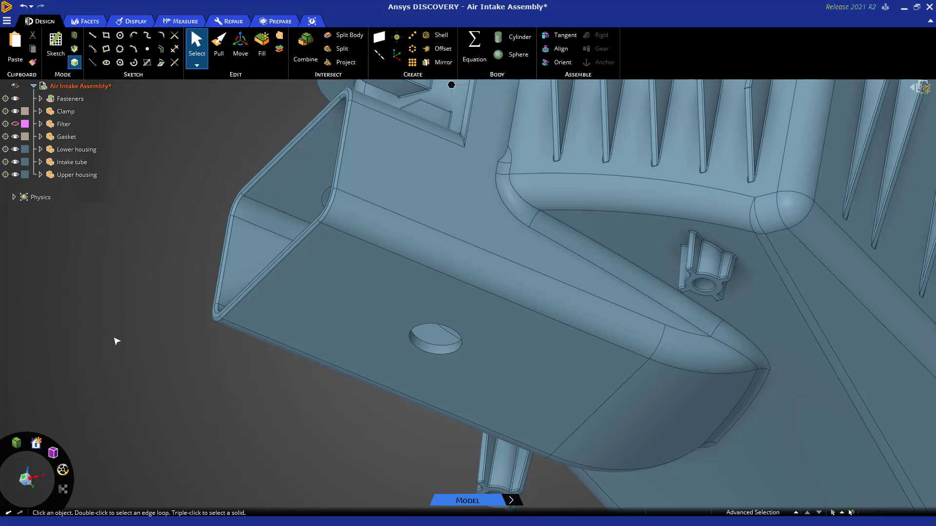
click(440, 352)
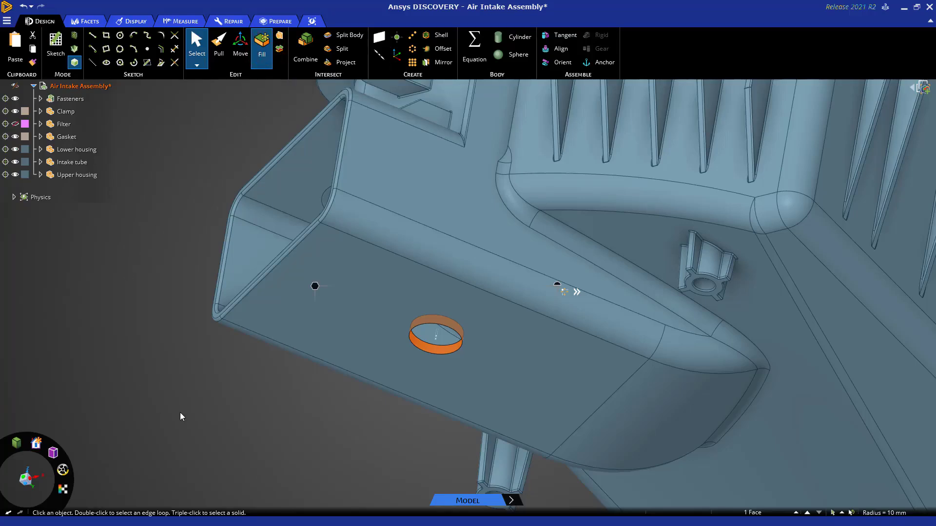
key(f)
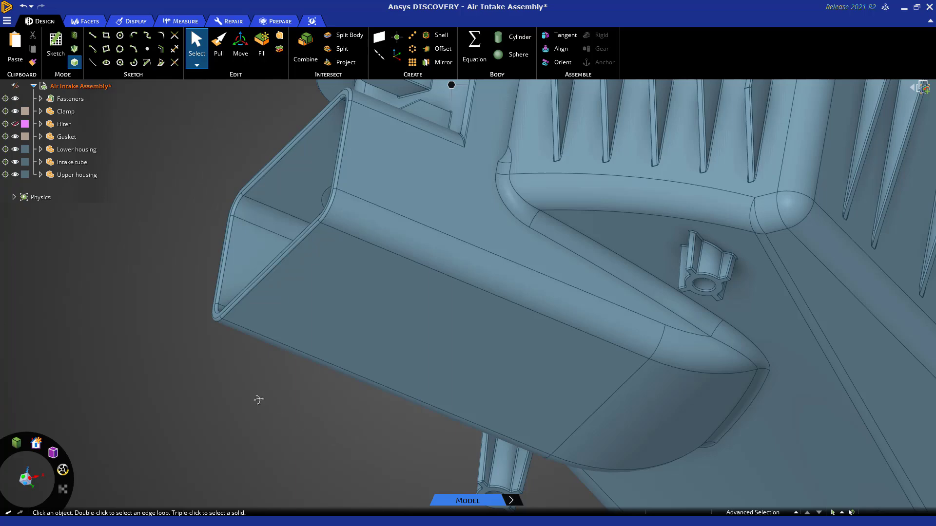
Select the loop of narrow faces around the inside rim of the lower housing's inlet opening and remove them with Fill.
middle_drag(259, 400, 278, 483)
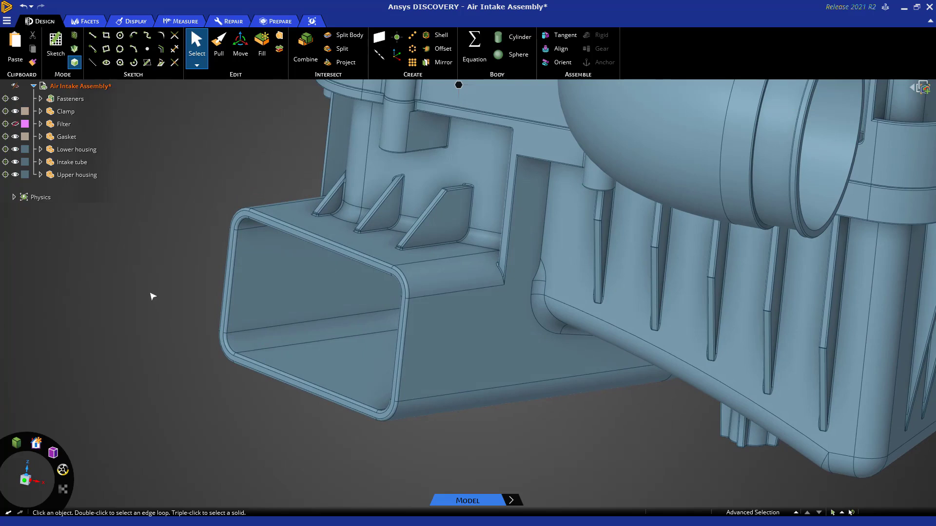
scroll(240, 224, up, 5)
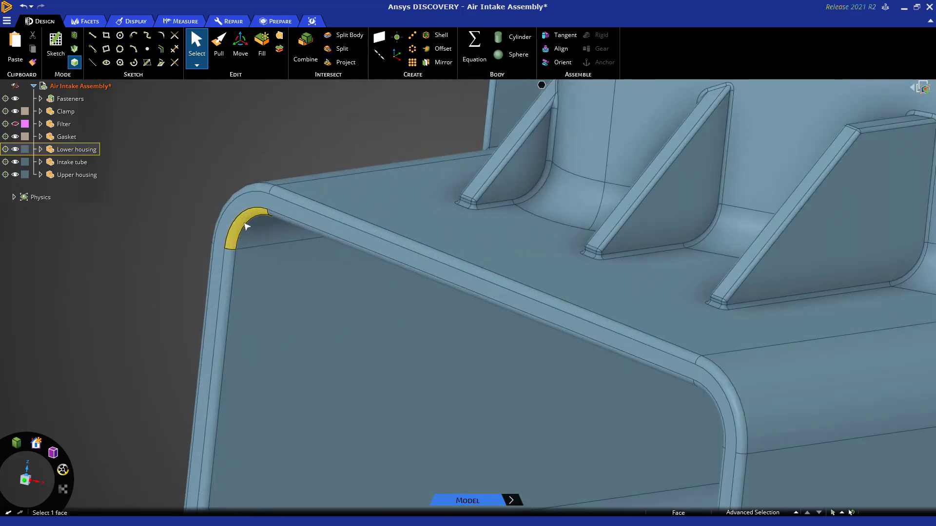
click(245, 218)
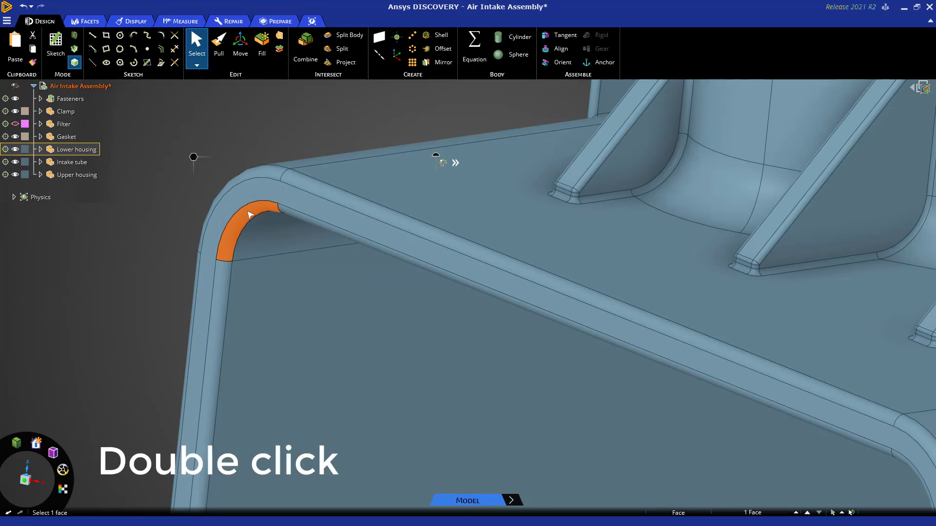
double_click(248, 213)
scroll(250, 215, down, 5)
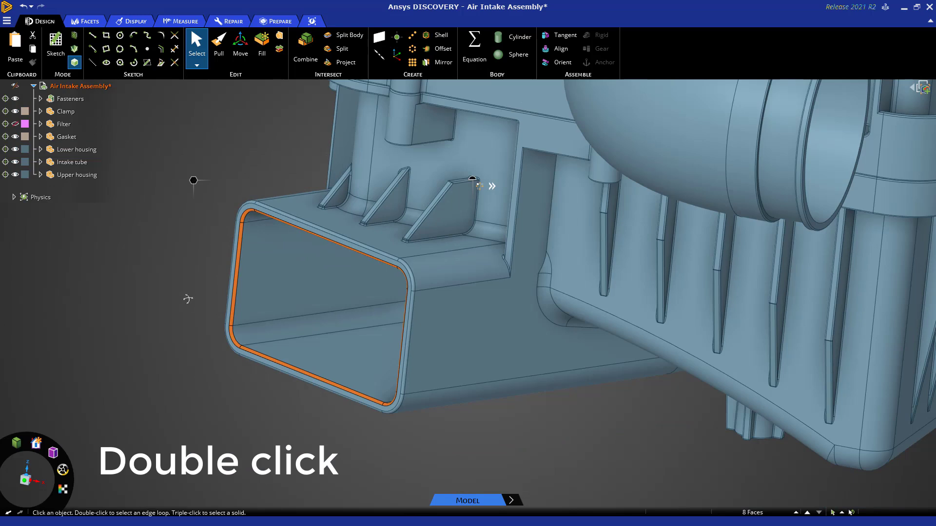
mouse_move(188, 297)
middle_down()
mouse_move(188, 287)
mouse_move(194, 294)
middle_up()
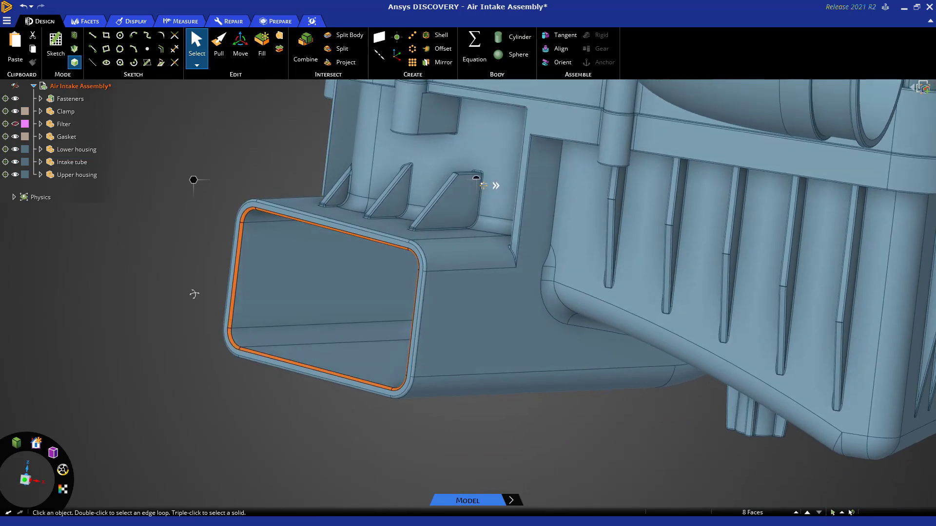
click(264, 44)
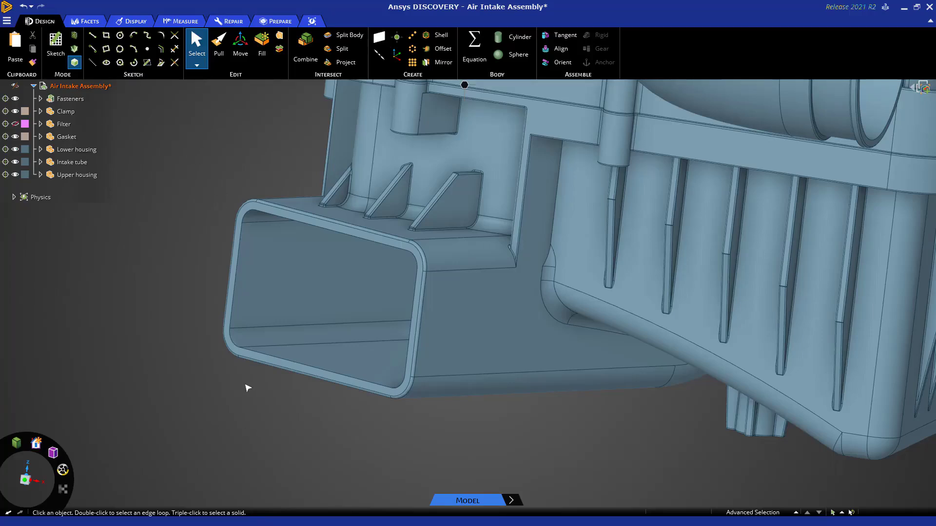
Start a Volume Extract and select the end faces of the intake tube outlet and the lower housing's rectangular inlet as enclosing faces.
scroll(247, 388, down, 5)
middle_drag(388, 448, 358, 464)
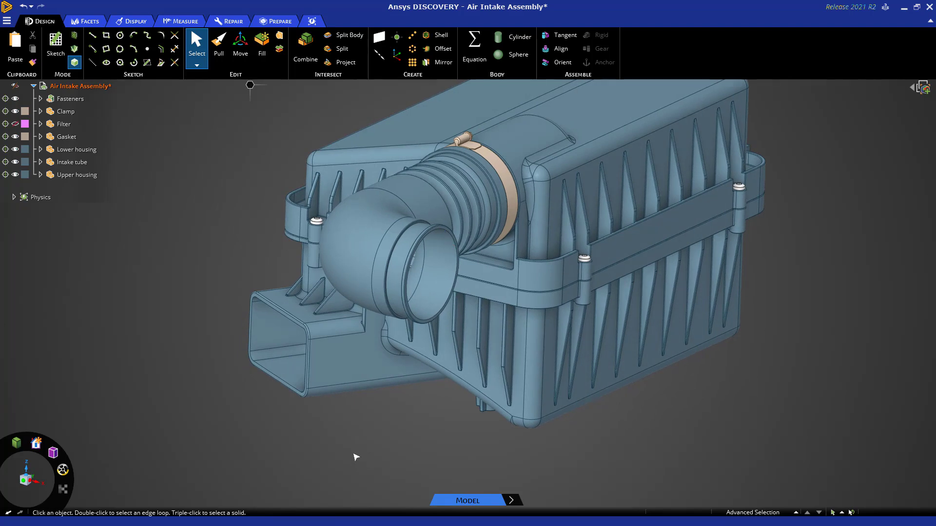
middle_drag(354, 454, 359, 469)
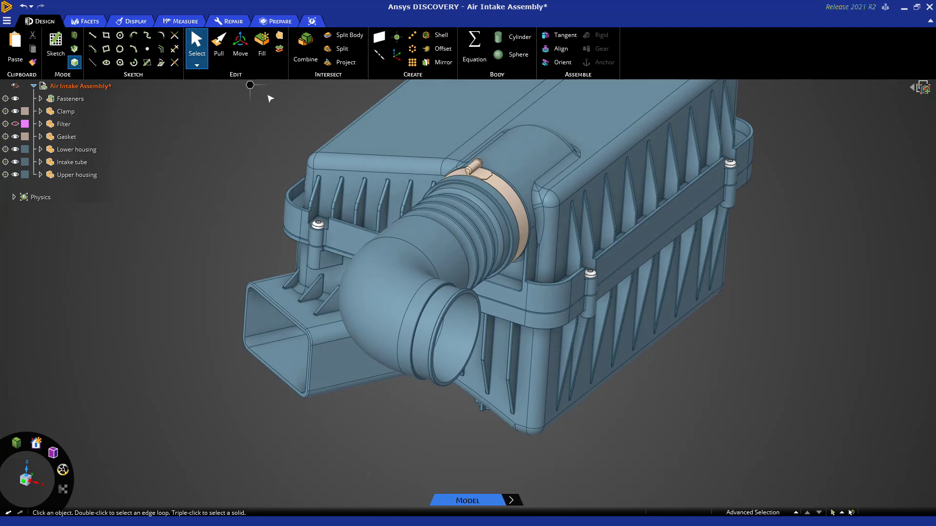
click(281, 21)
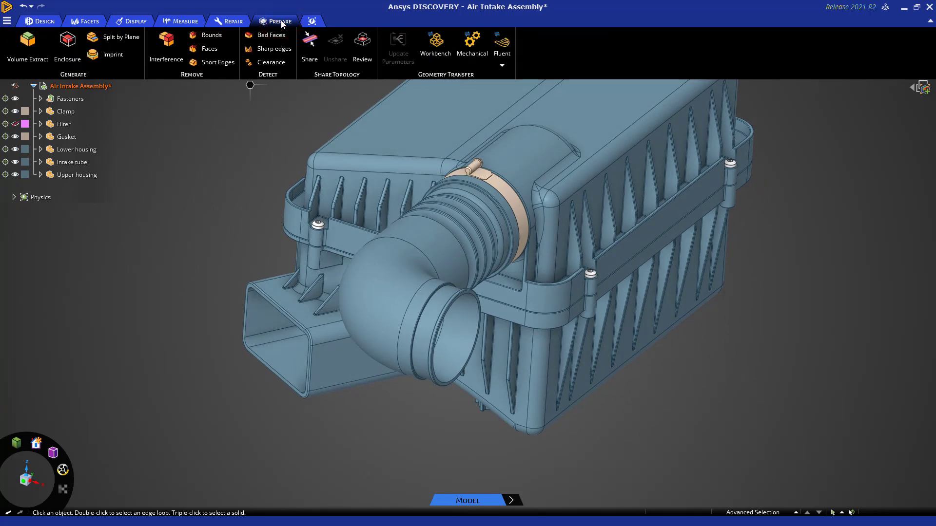
click(28, 45)
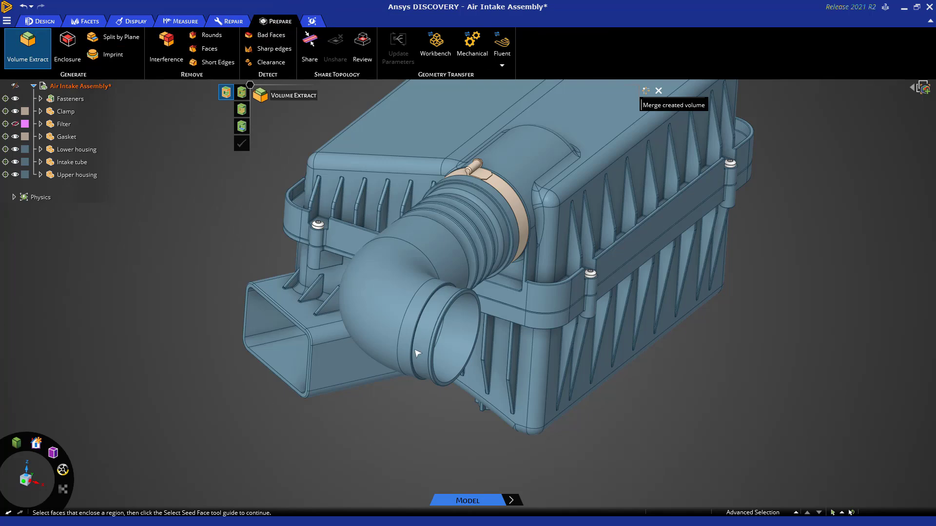
scroll(454, 292, up, 5)
click(514, 283)
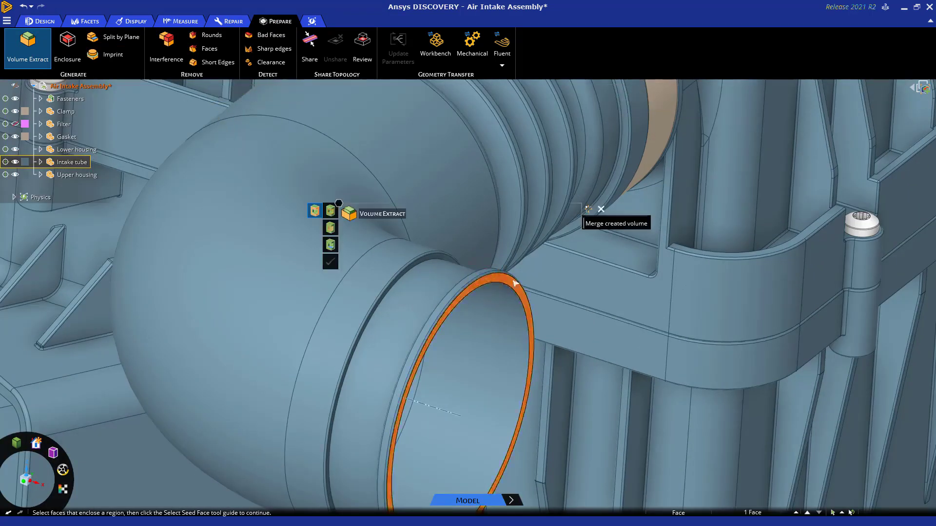
scroll(514, 283, down, 5)
scroll(278, 309, up, 6)
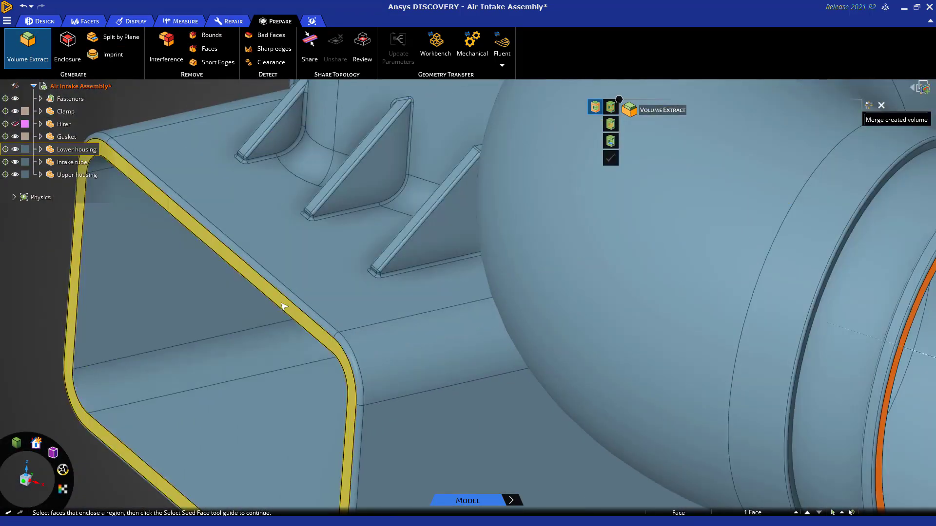
click(283, 307)
scroll(283, 306, down, 6)
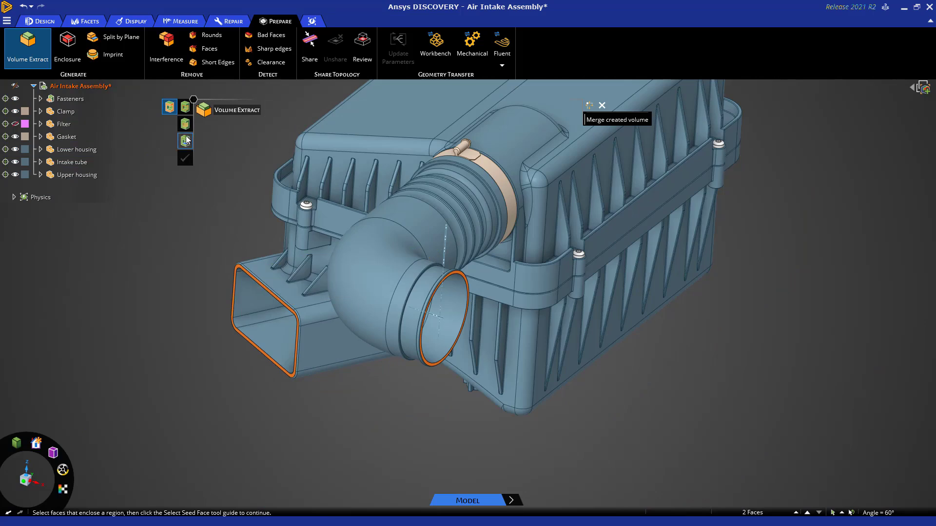
Pick an interior wall face of the inlet duct as the seed face and preview the inside faces.
click(186, 140)
click(254, 295)
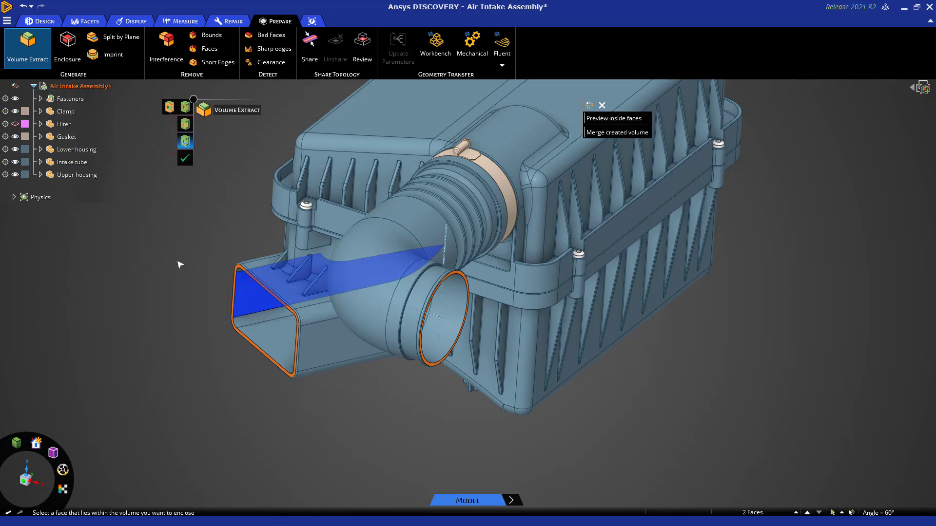
click(594, 119)
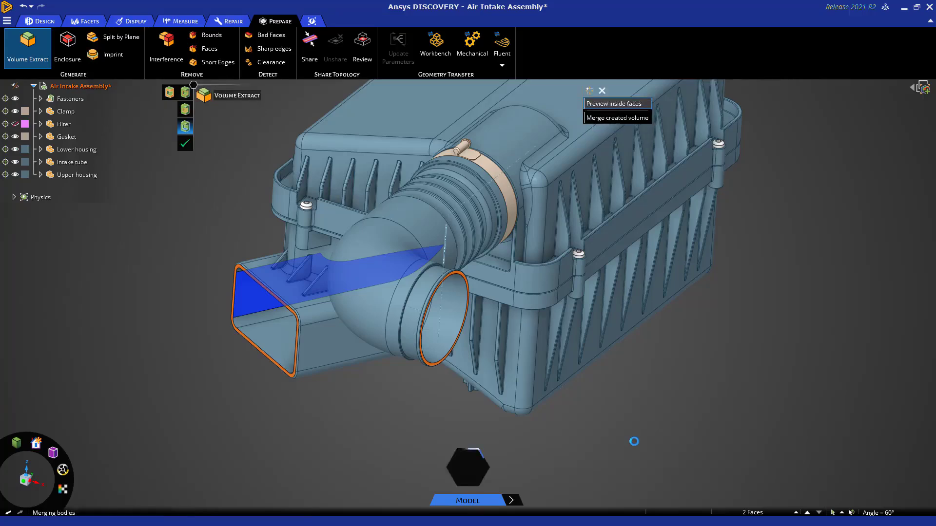
Check the previewed inside faces for leakage, create the internal flow volume and exit Volume Extract.
scroll(620, 446, down, 2)
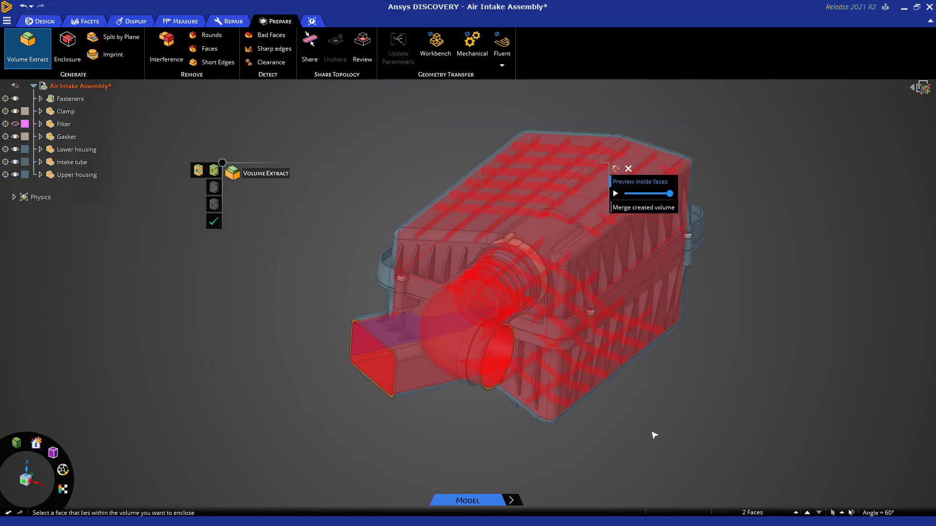
shift+middle_drag(724, 392, 671, 409)
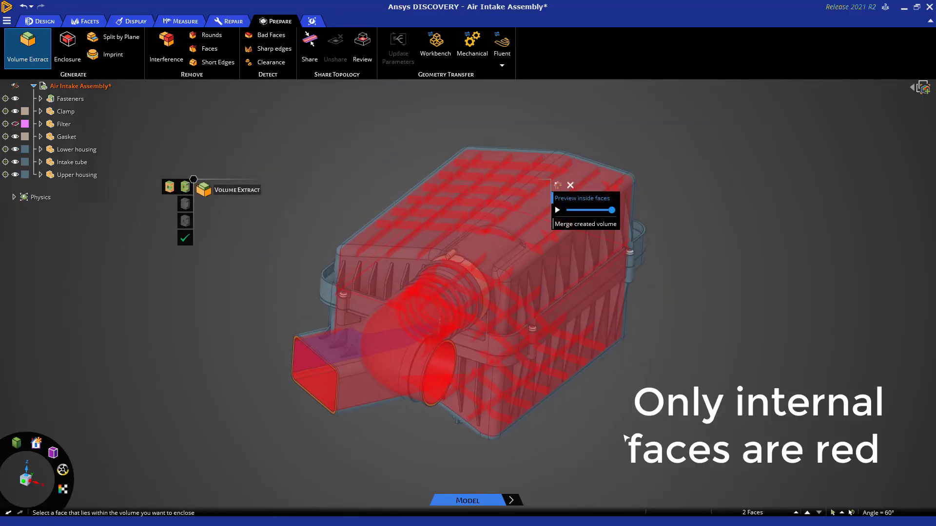
click(185, 238)
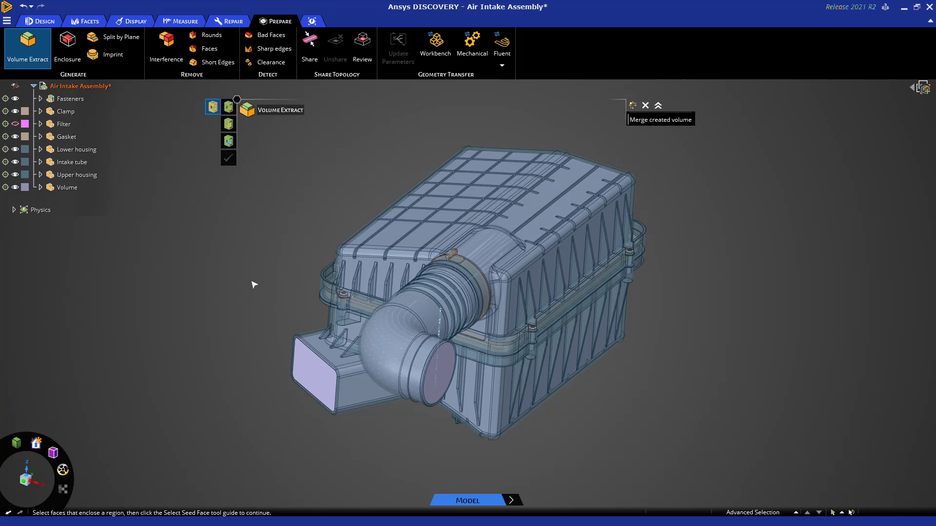
key(Escape)
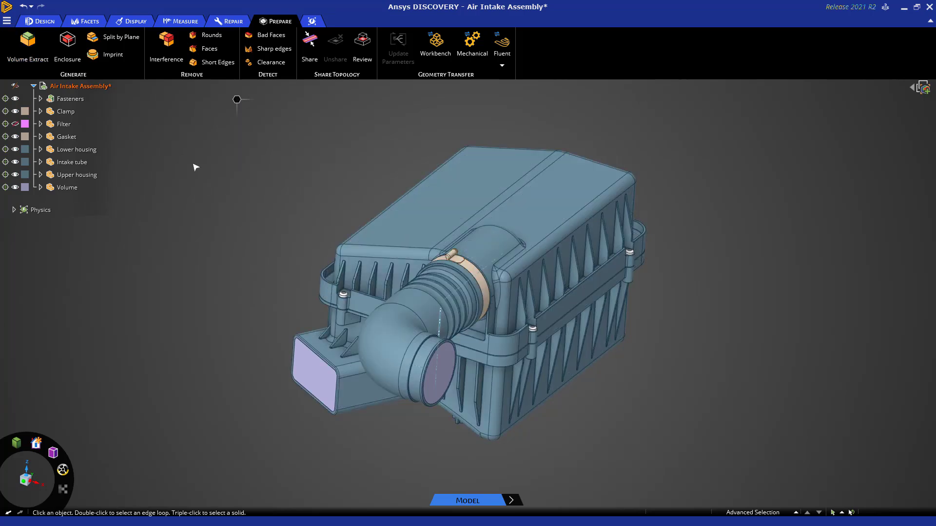
Expand the Volume component in the structure tree, select its body to examine the extracted region, and clear the selection.
click(43, 21)
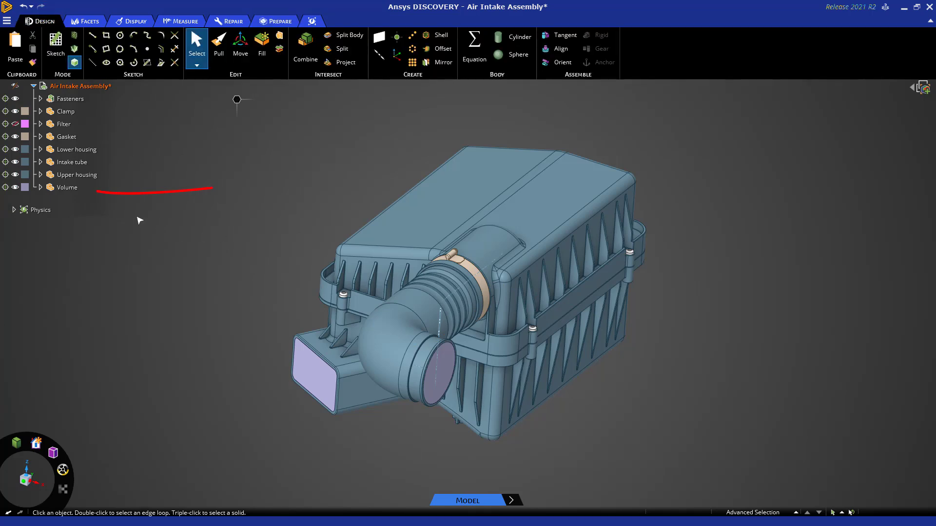
click(62, 189)
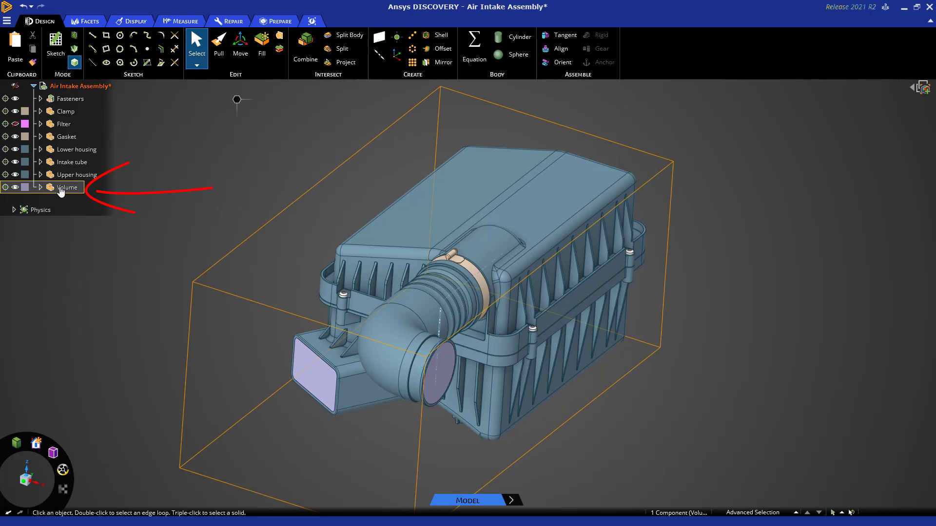
click(41, 188)
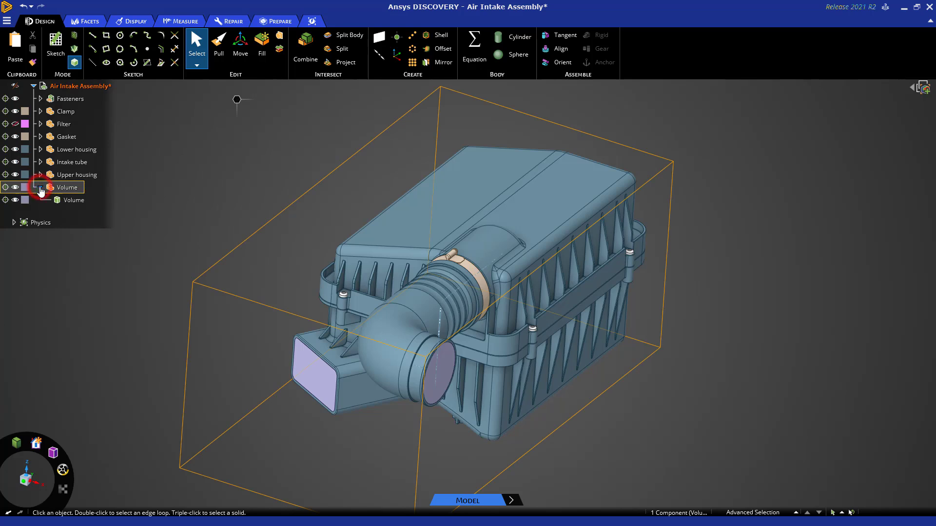
click(72, 200)
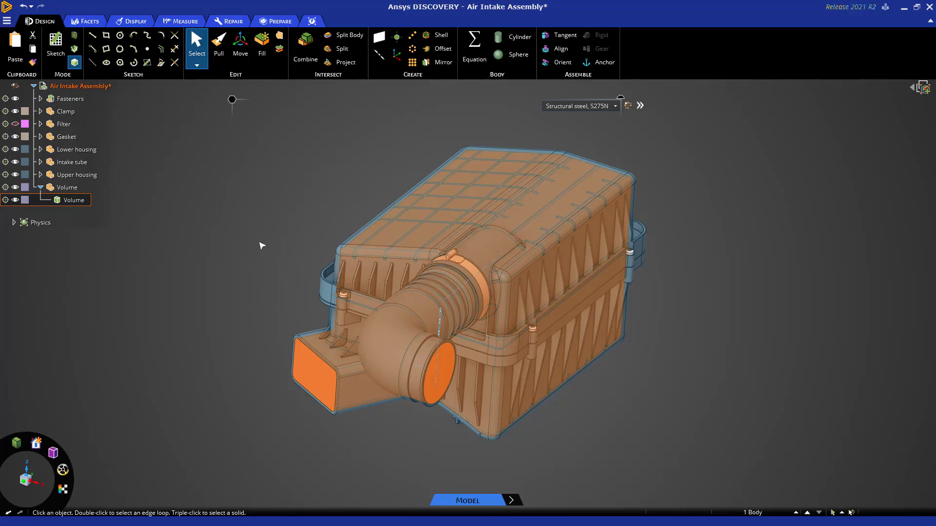
click(262, 246)
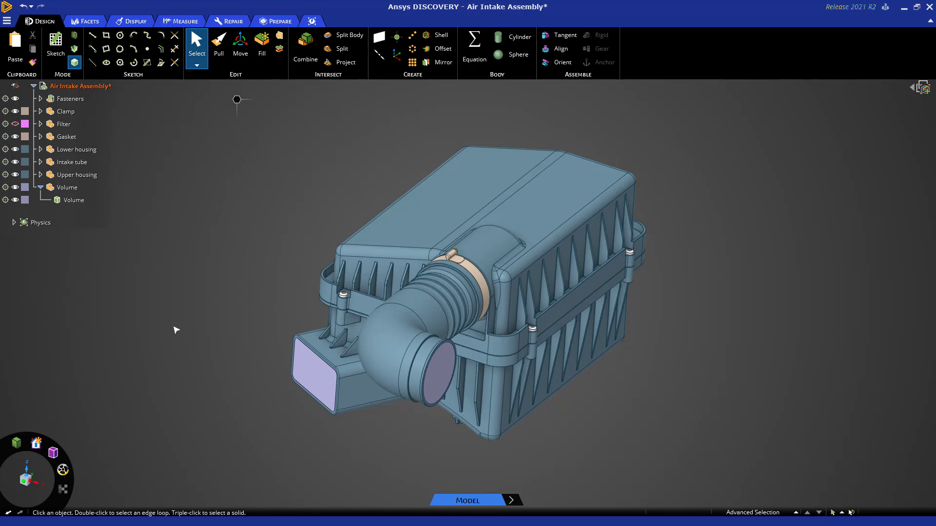
Hide all components other than the extracted Volume body and clear the selection.
click(308, 372)
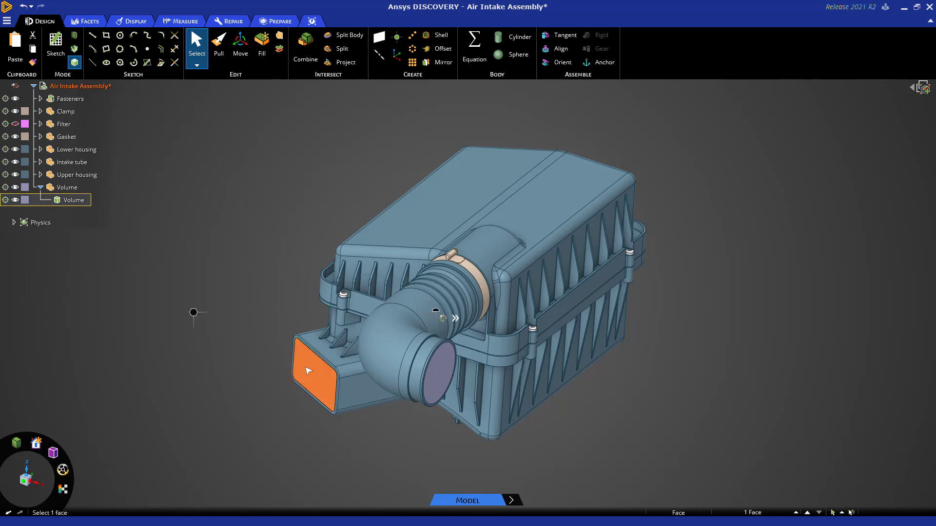
right_click(308, 371)
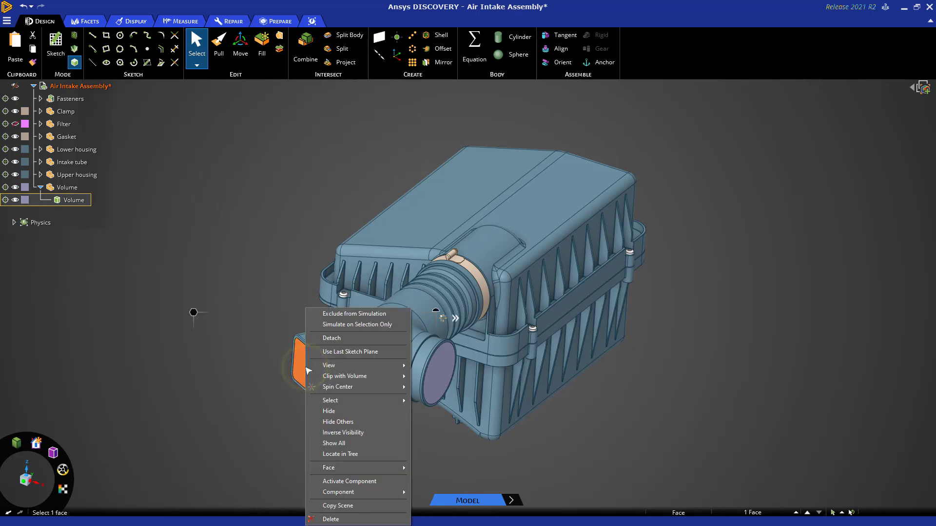
click(335, 422)
click(359, 449)
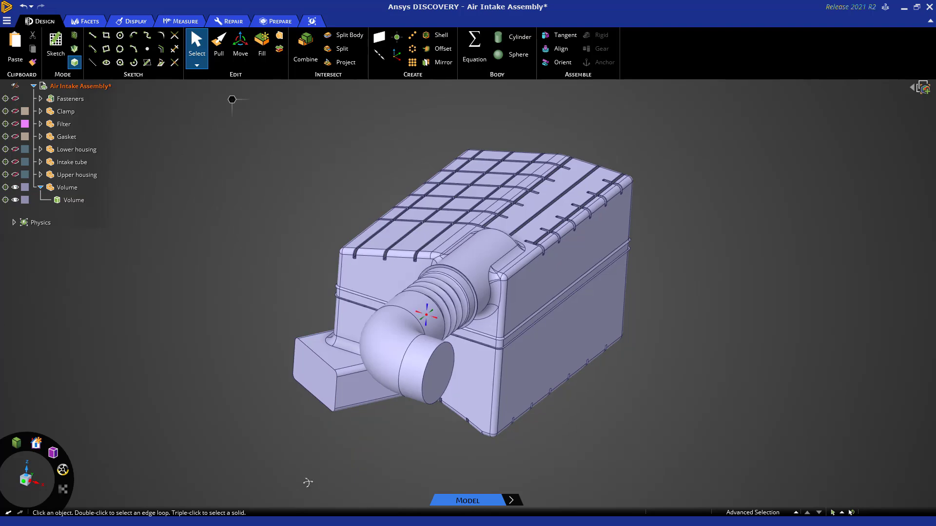
Select the faces of the thin ring around the duct beside the bellows, examine the ring from the side, and clear the selection.
middle_drag(308, 483, 219, 448)
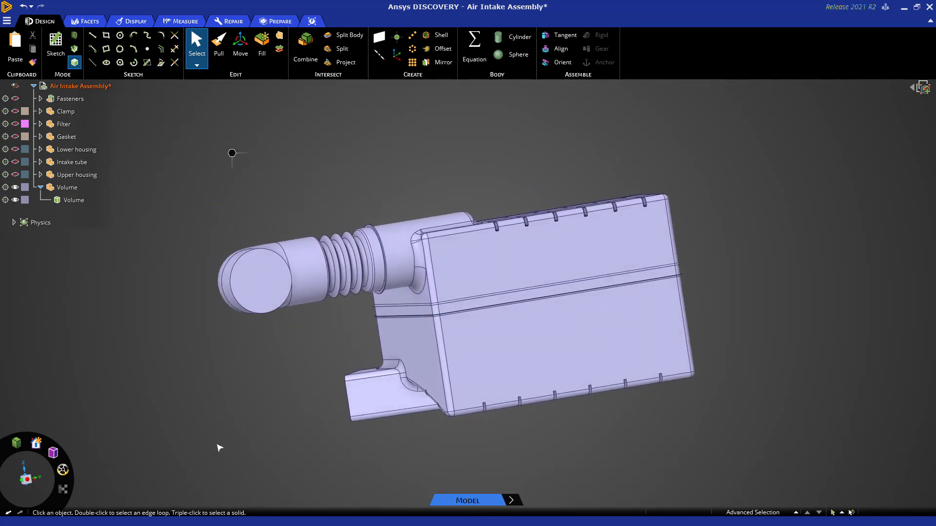
click(27, 480)
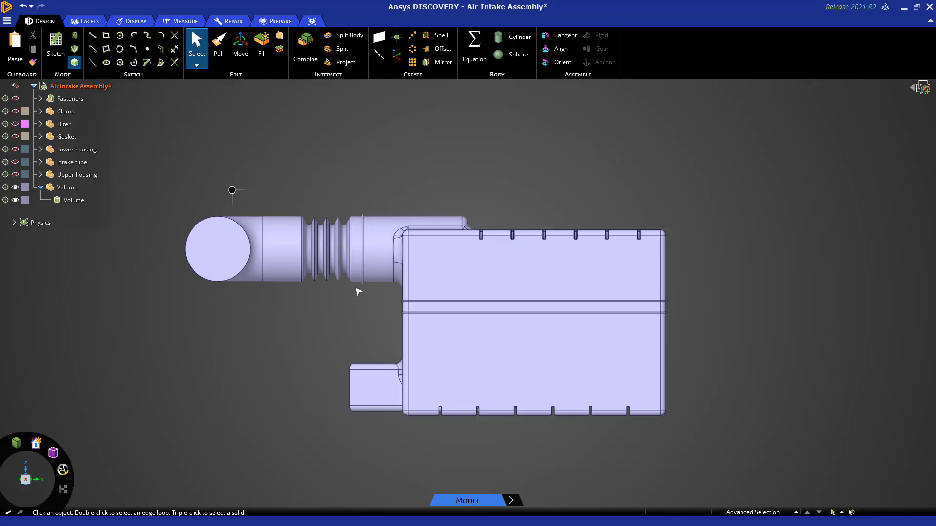
scroll(356, 289, up, 5)
shift+middle_drag(357, 304, 368, 403)
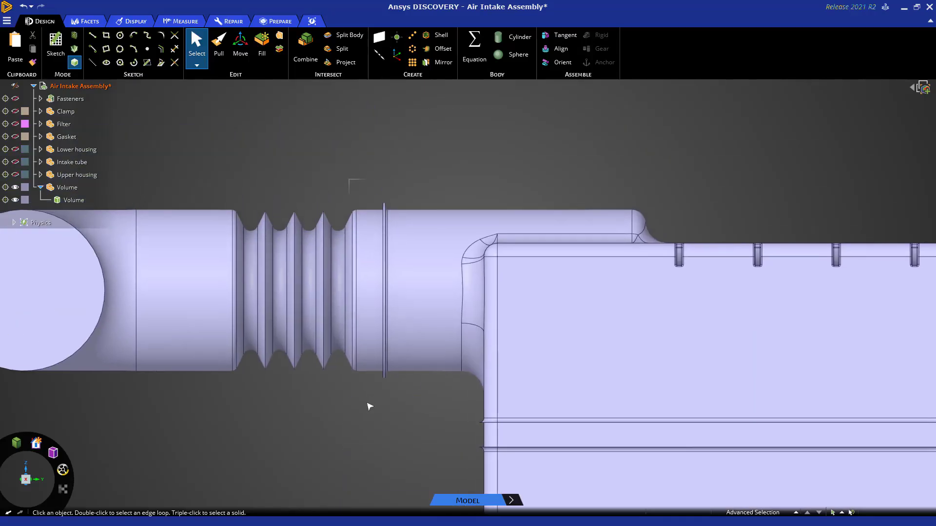
drag(374, 191, 418, 405)
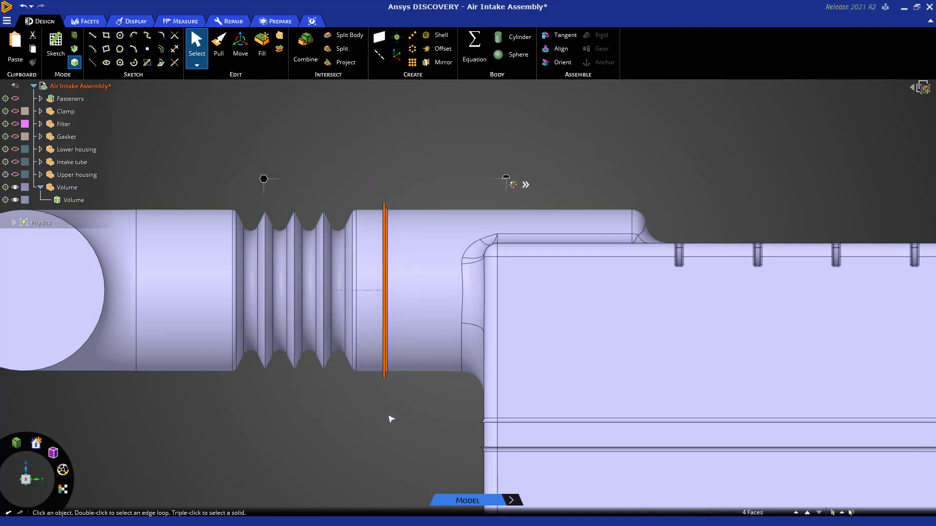
middle_drag(404, 422, 414, 429)
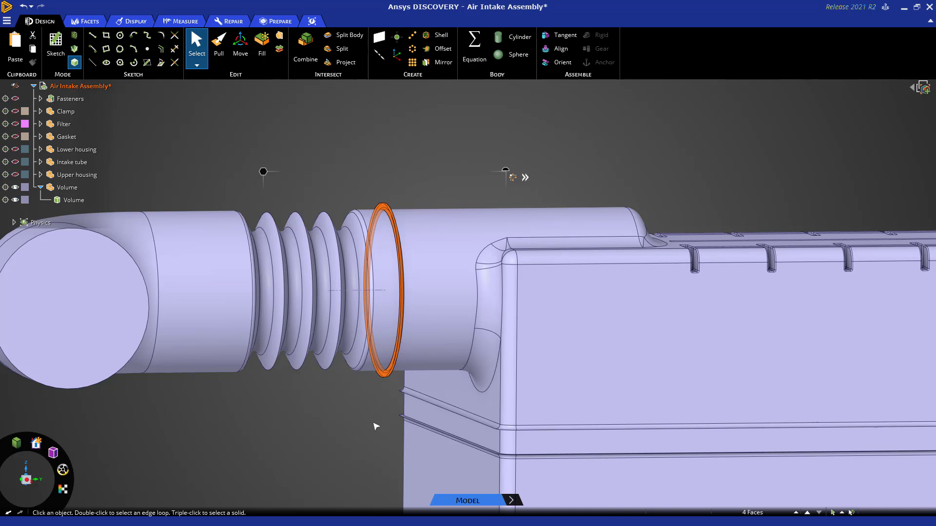
click(374, 424)
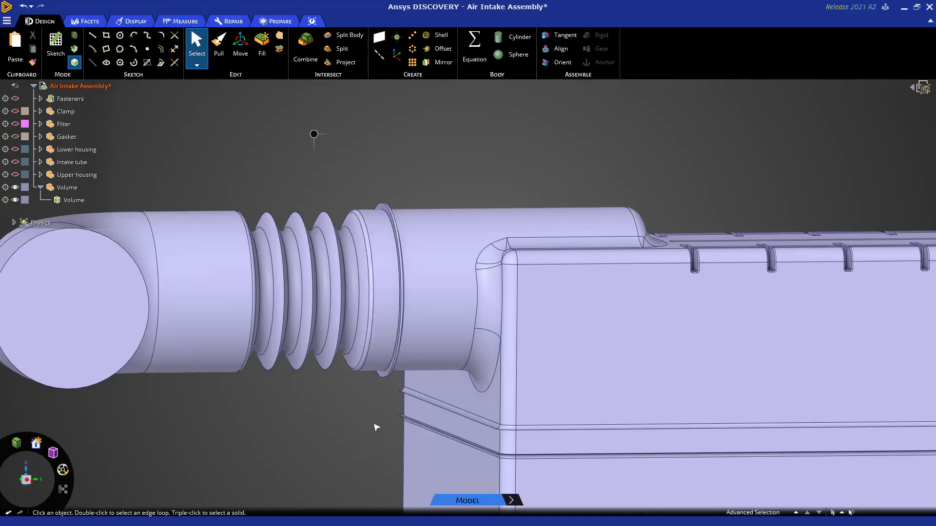
Show all components of the assembly around the extracted volume again.
scroll(375, 426, down, 1)
shift+middle_drag(300, 451, 384, 360)
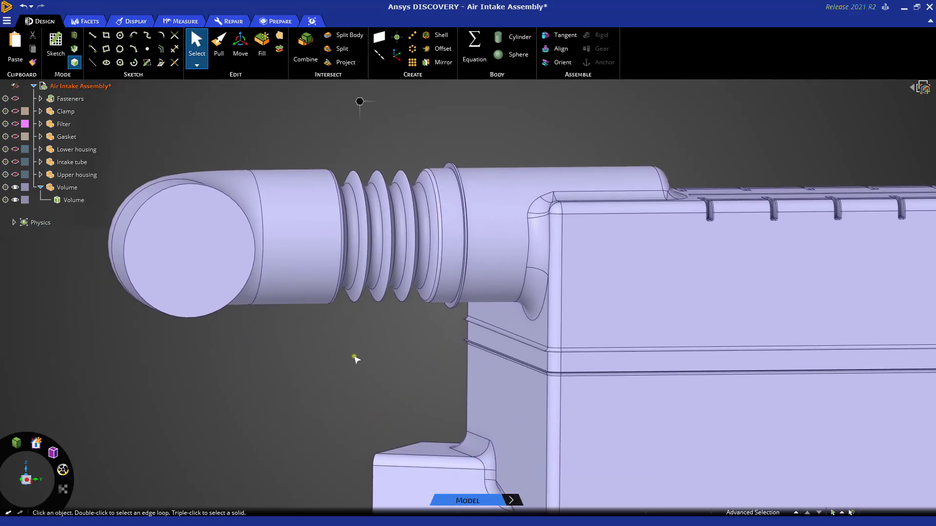
right_click(354, 355)
click(378, 433)
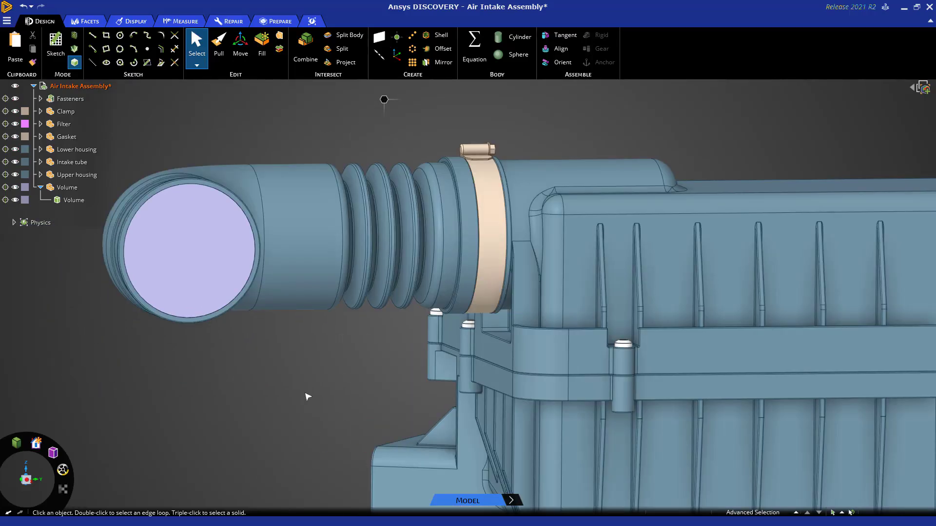
scroll(298, 388, down, 2)
middle_drag(278, 402, 310, 420)
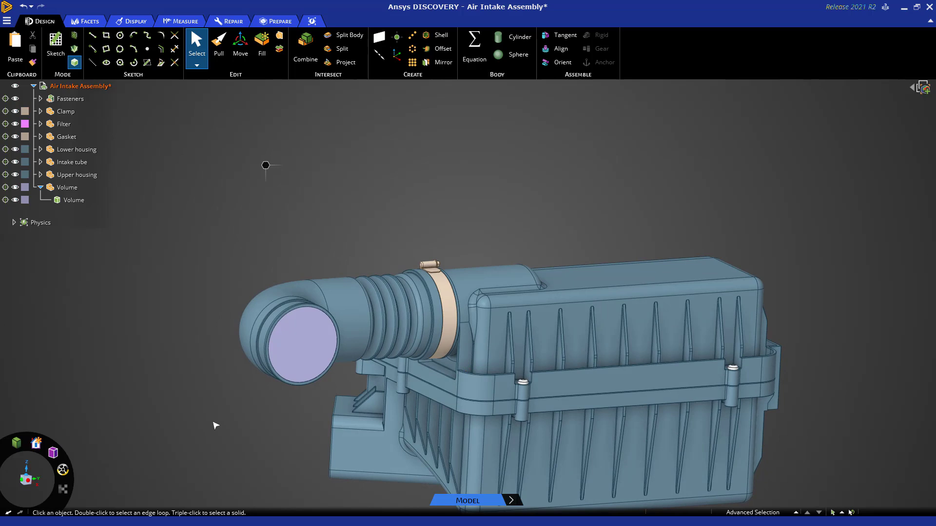
mouse_move(216, 426)
middle_down()
mouse_move(188, 338)
mouse_move(210, 356)
middle_up()
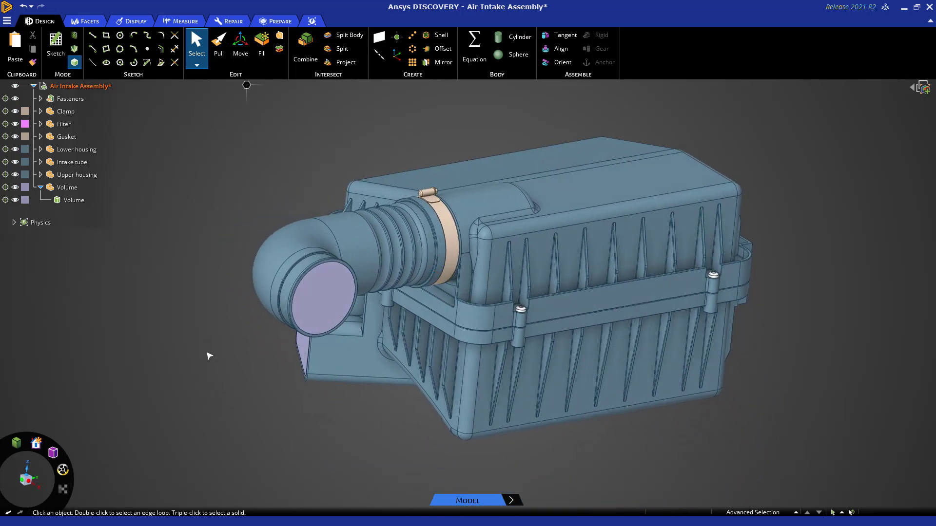
Section the assembly lengthwise through the intake tube at its joint with the upper housing, and hide the Volume component.
key(k)
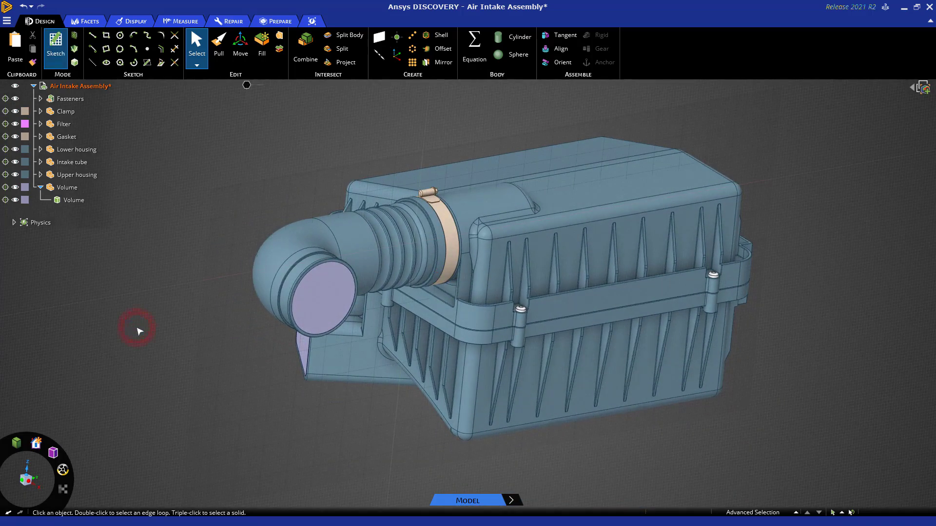
key(x)
scroll(423, 208, up, 4)
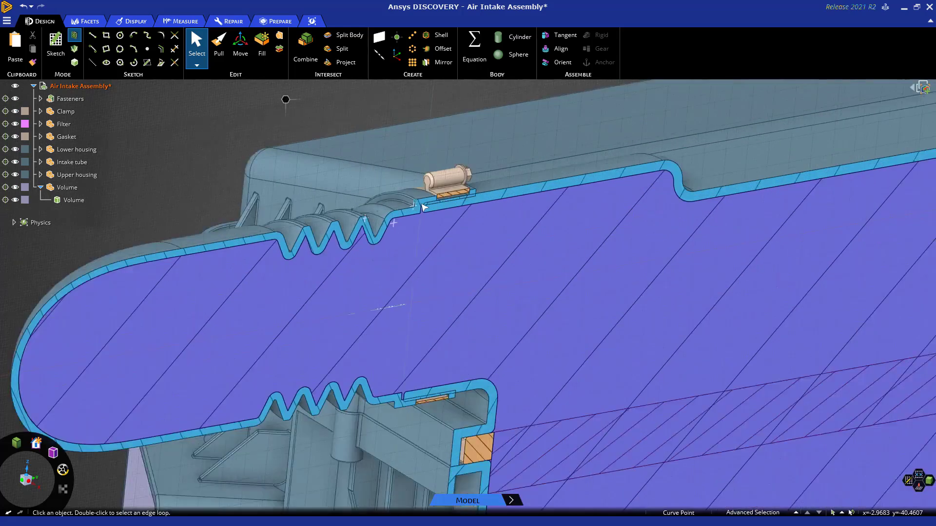
scroll(423, 207, up, 5)
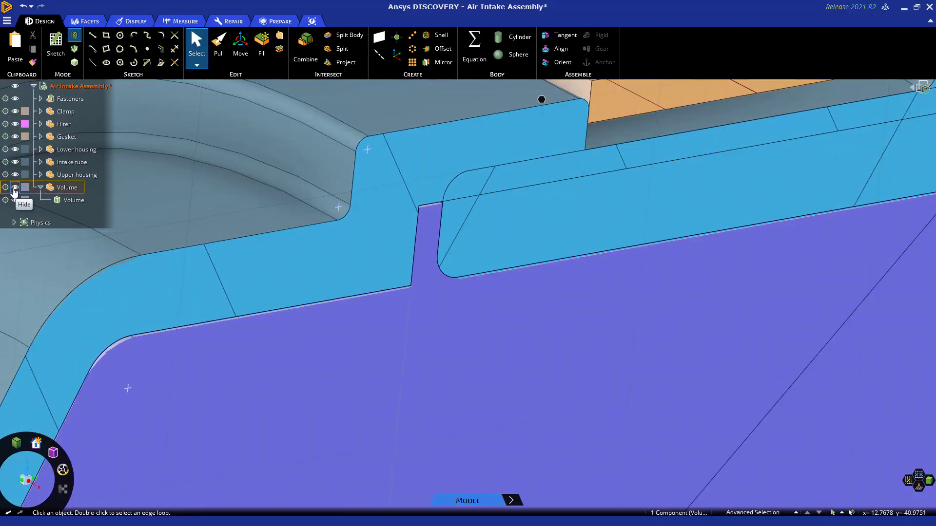
click(14, 189)
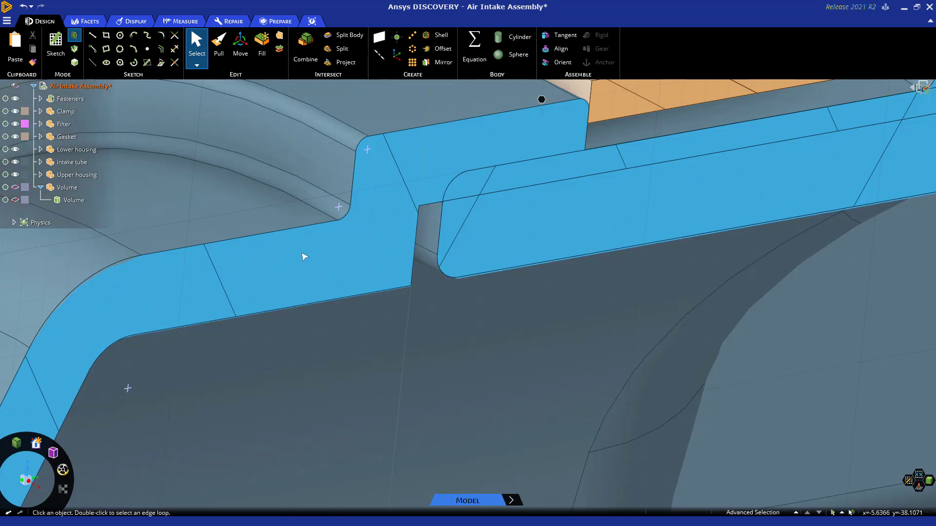
Try to close the joint gap by stretching the intake tube's sectioned end edge into the upper housing, and undo the change.
middle_drag(390, 248, 380, 244)
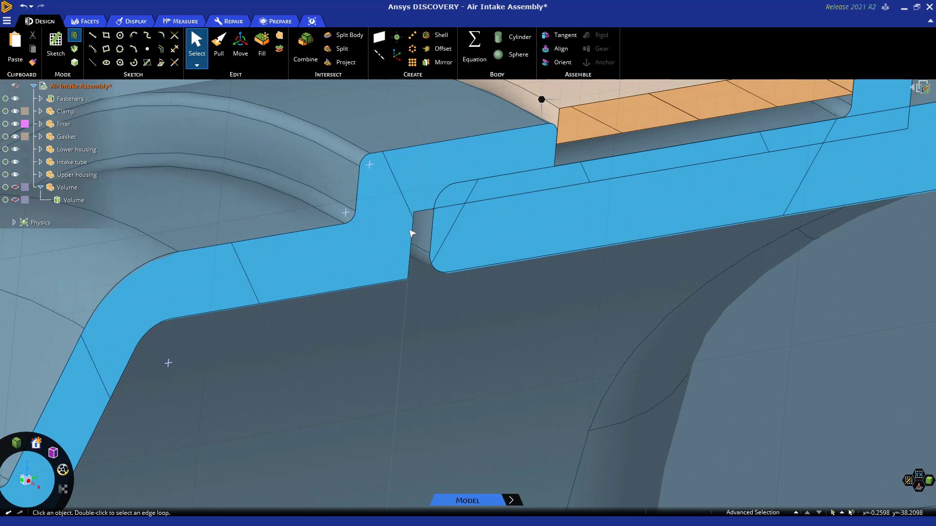
drag(413, 232, 467, 223)
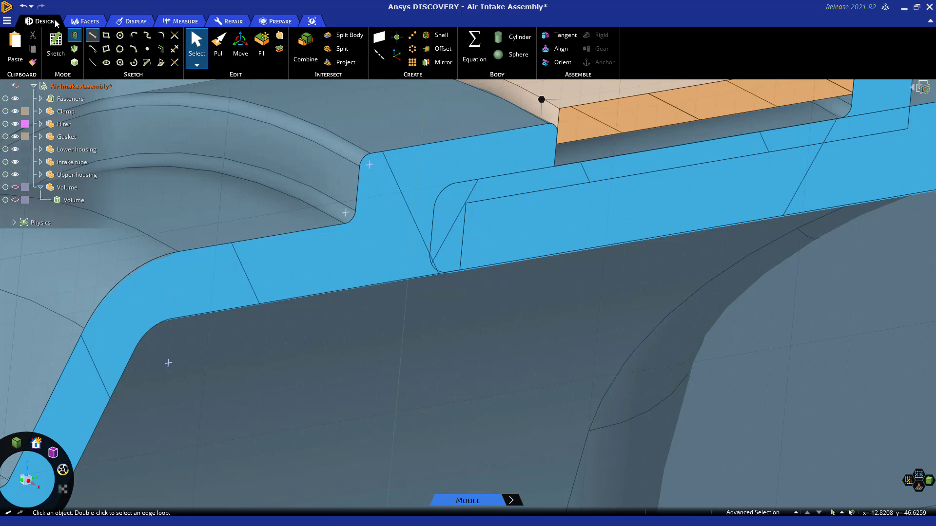
click(23, 6)
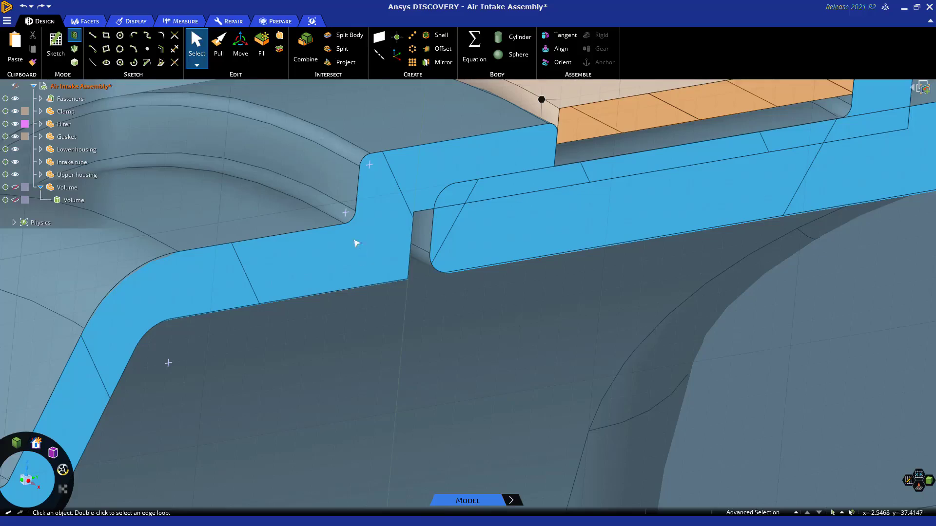
Pull the intake tube's end face 5 mm toward the upper housing, and undo the pull.
key(p)
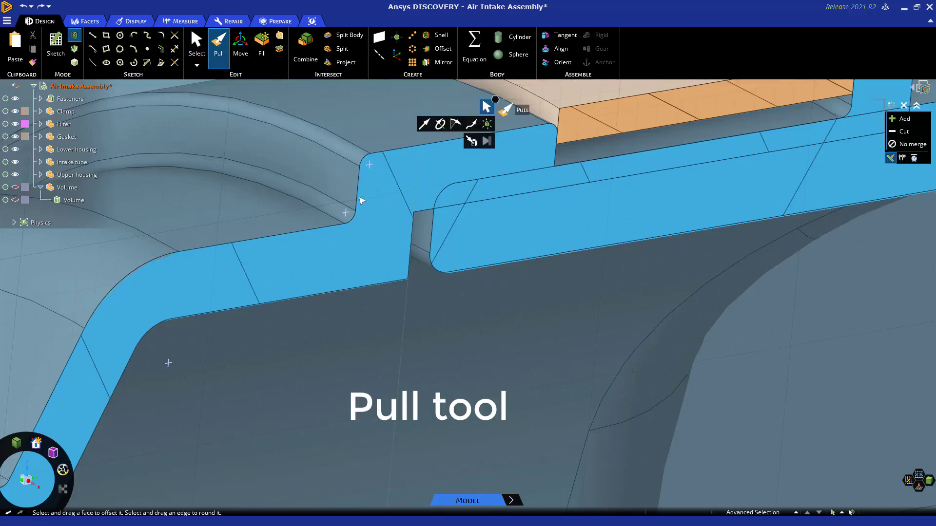
click(413, 228)
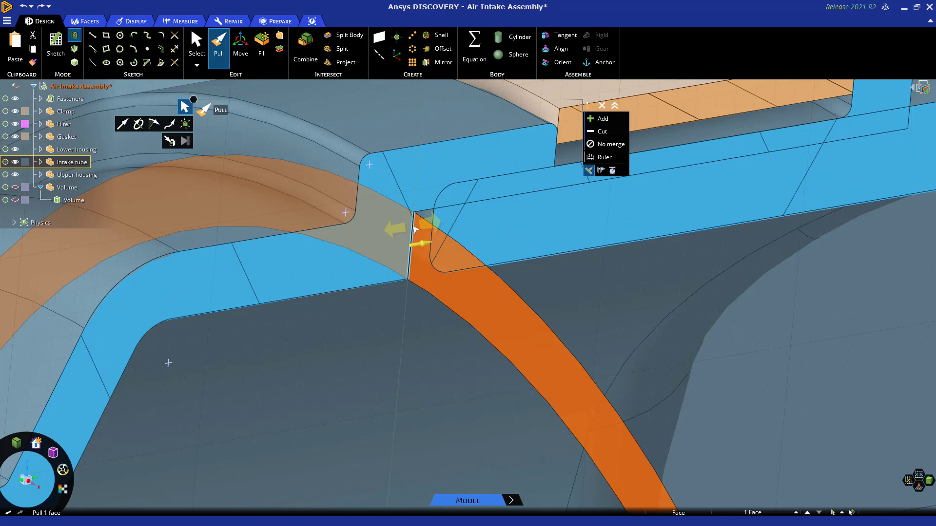
key(space)
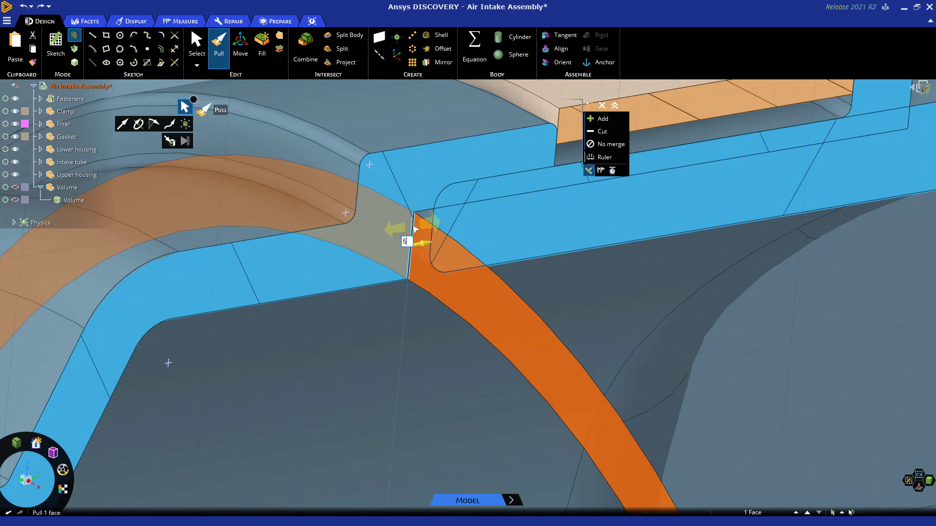
key(Return)
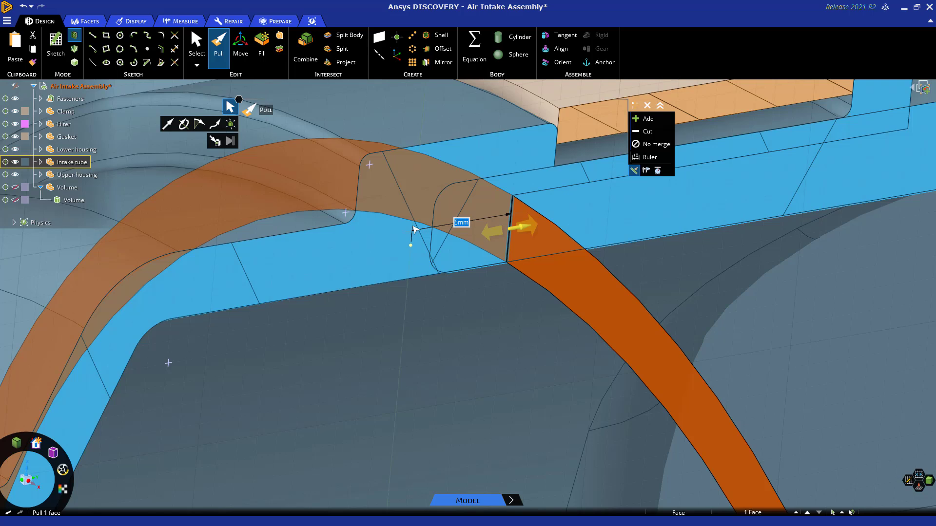
click(23, 9)
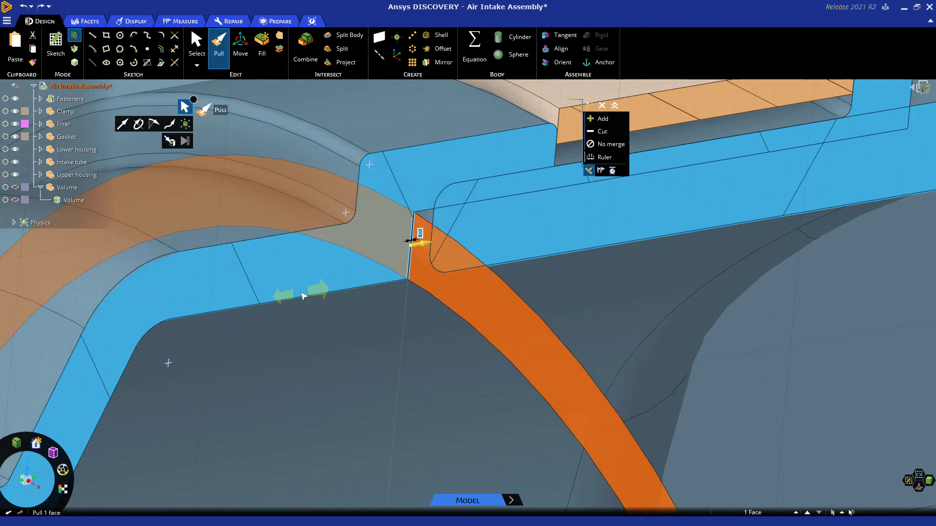
Pull the intake tube's end face up to the upper housing's facing end face, undo it, and exit the Pull tool.
click(170, 142)
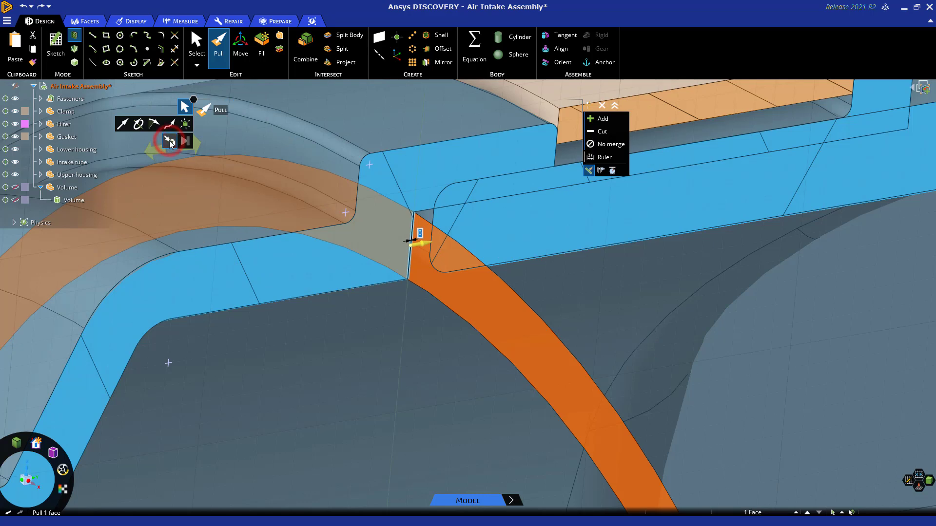
click(435, 216)
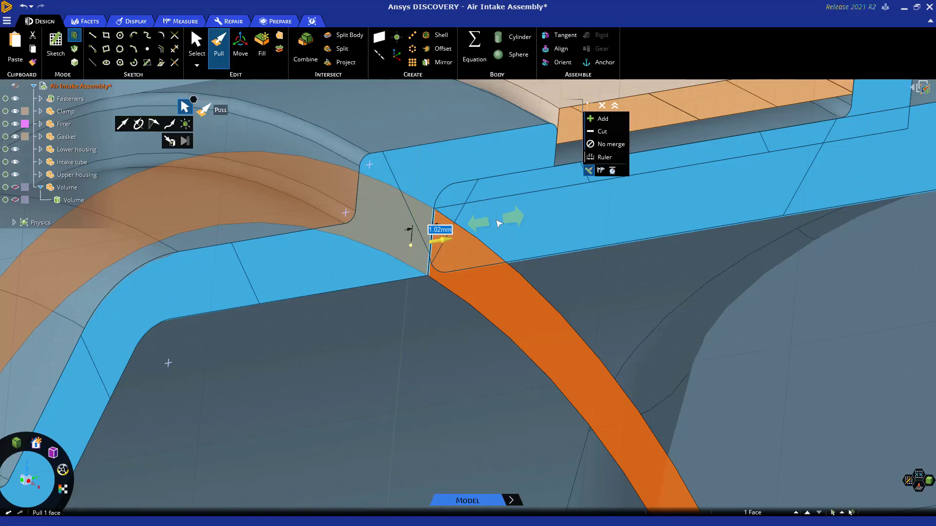
click(23, 7)
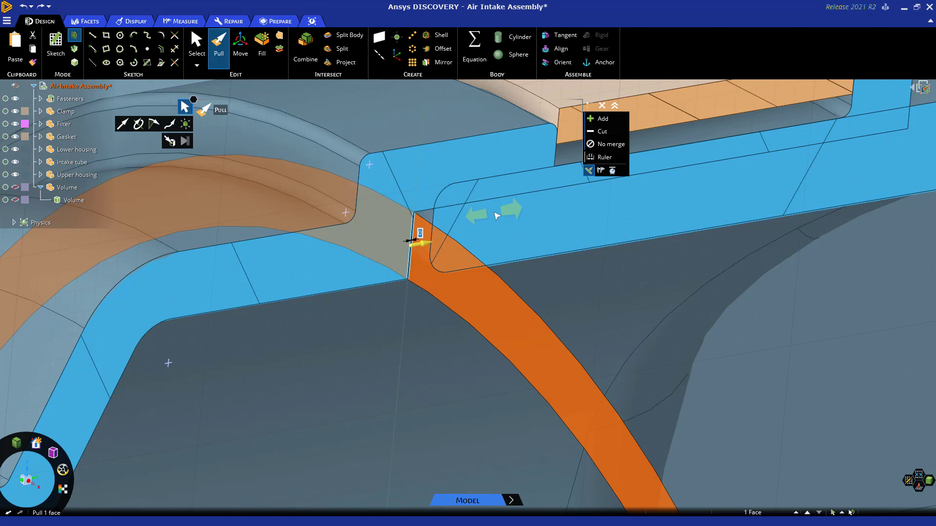
key(Escape)
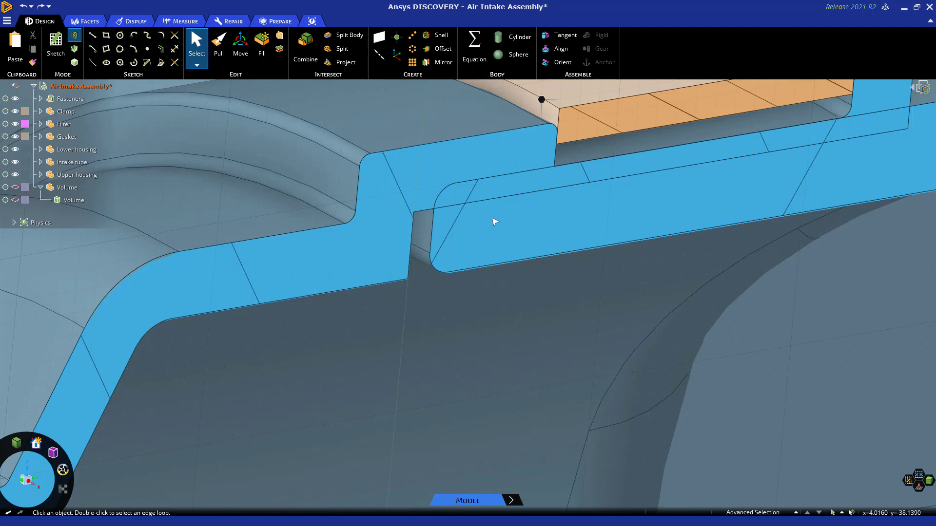
Try to move the intake tube's end face up to the upper housing's facing end face with the Move tool.
click(241, 47)
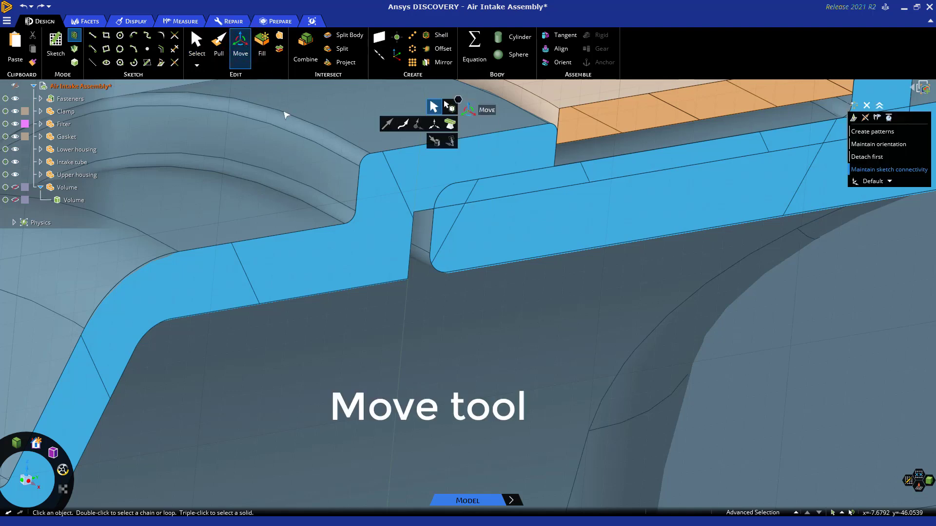
click(414, 225)
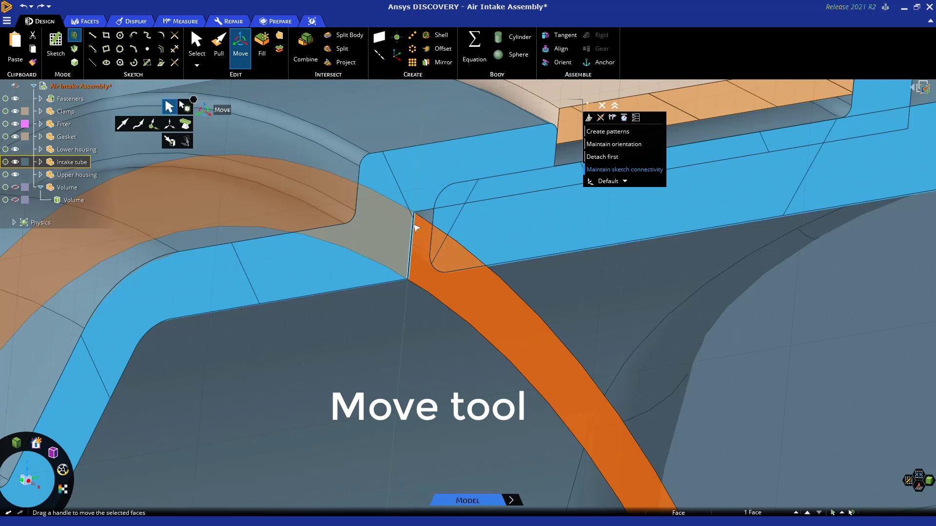
click(169, 142)
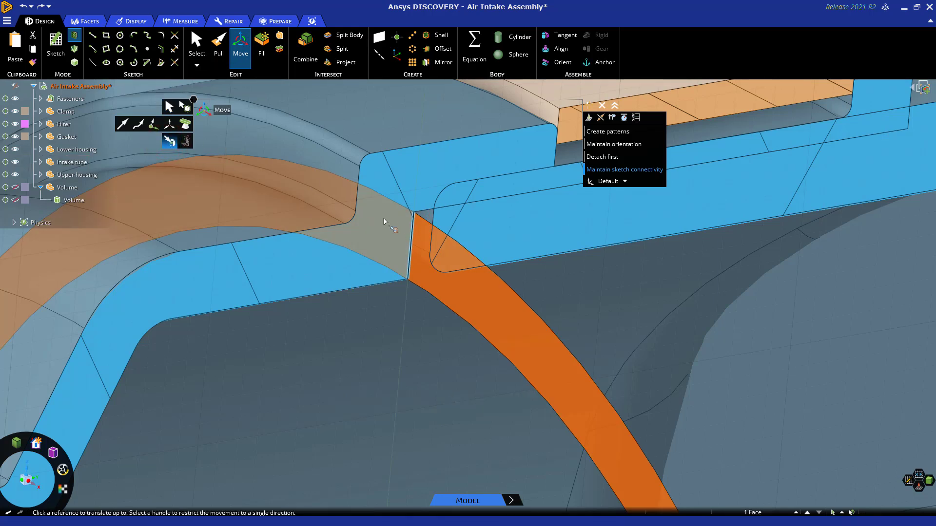
click(434, 217)
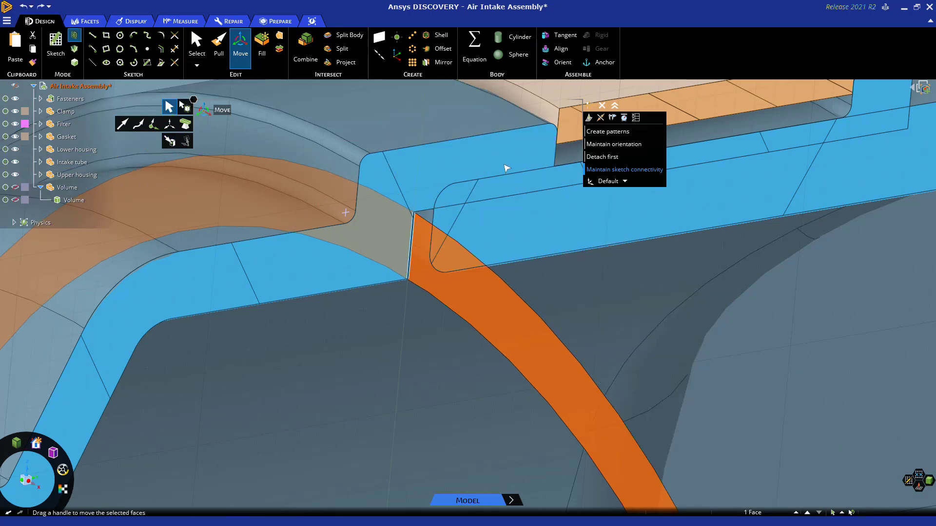
Move the whole intake tube body along its axis into the upper housing to close the joint gap, and check the joint.
scroll(506, 168, down, 6)
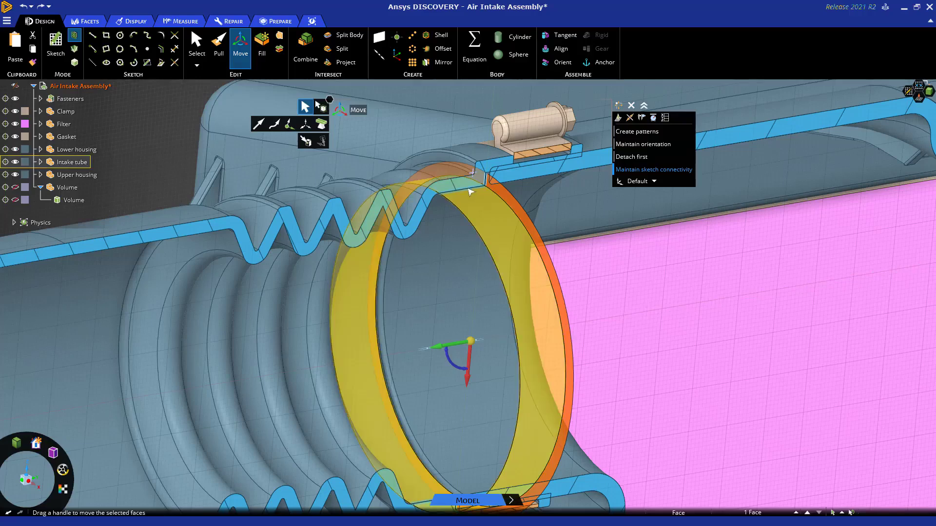
triple_click(468, 190)
scroll(471, 189, down, 5)
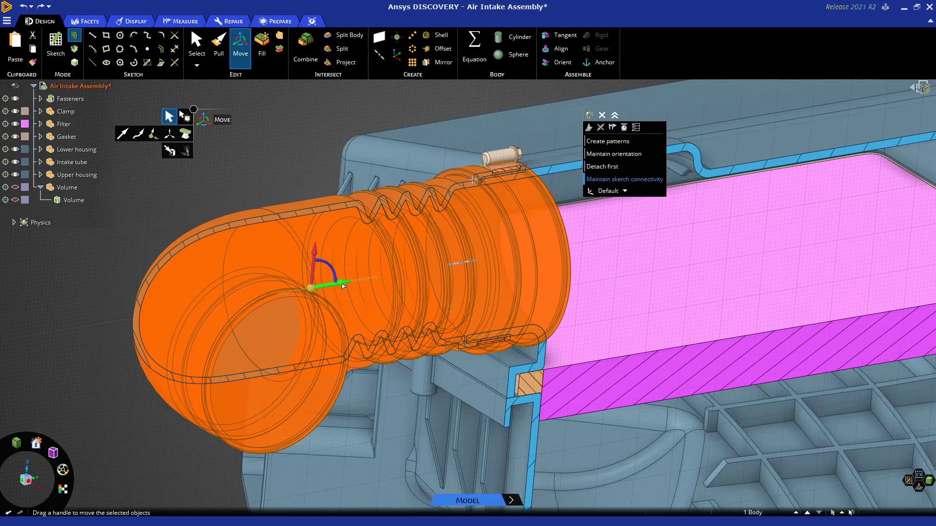
drag(345, 286, 349, 286)
click(312, 116)
key(Escape)
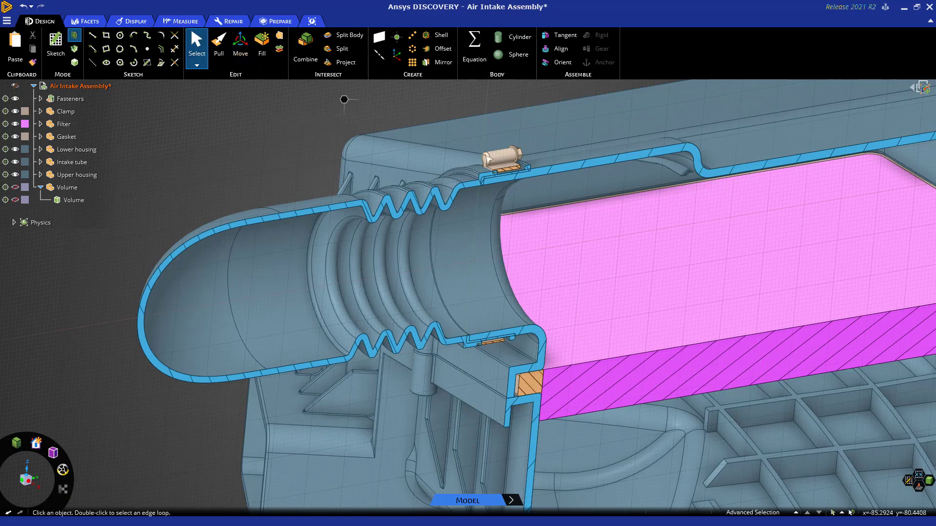
scroll(486, 178, up, 5)
scroll(481, 194, up, 5)
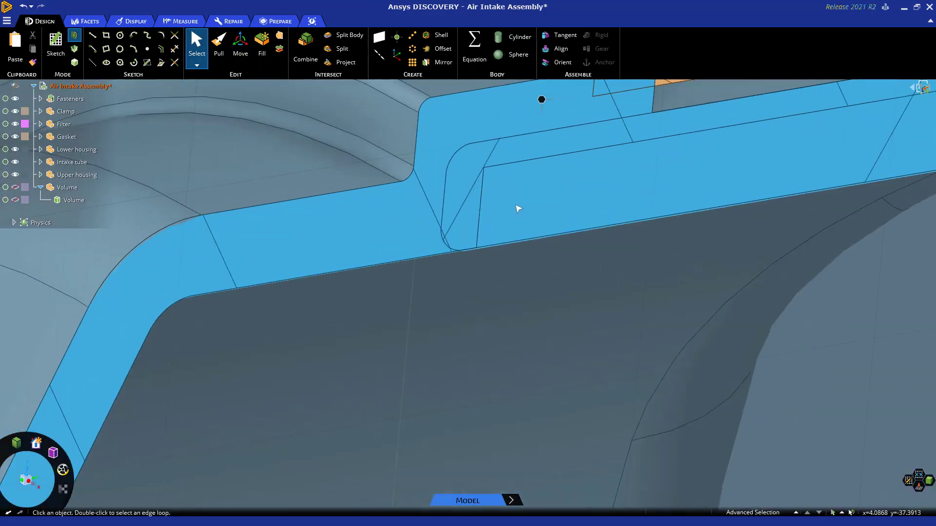
scroll(533, 210, down, 3)
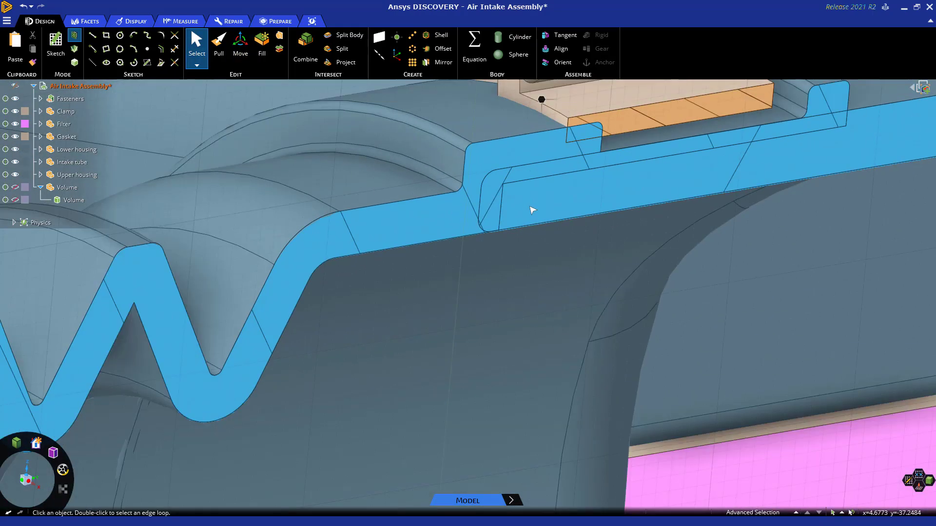
Regenerate the extracted Volume body from the modified assembly with Update Volume As Created.
scroll(530, 208, down, 1)
shift+middle_drag(545, 206, 503, 296)
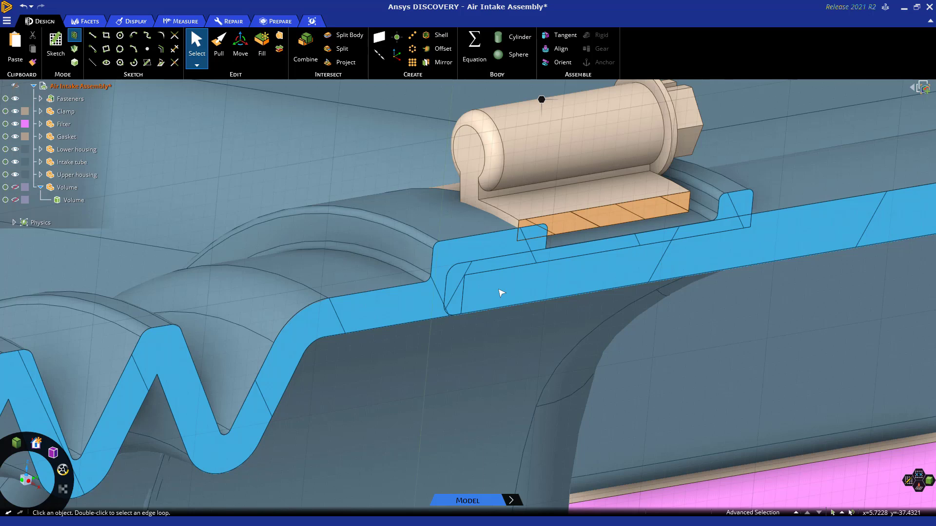
click(69, 202)
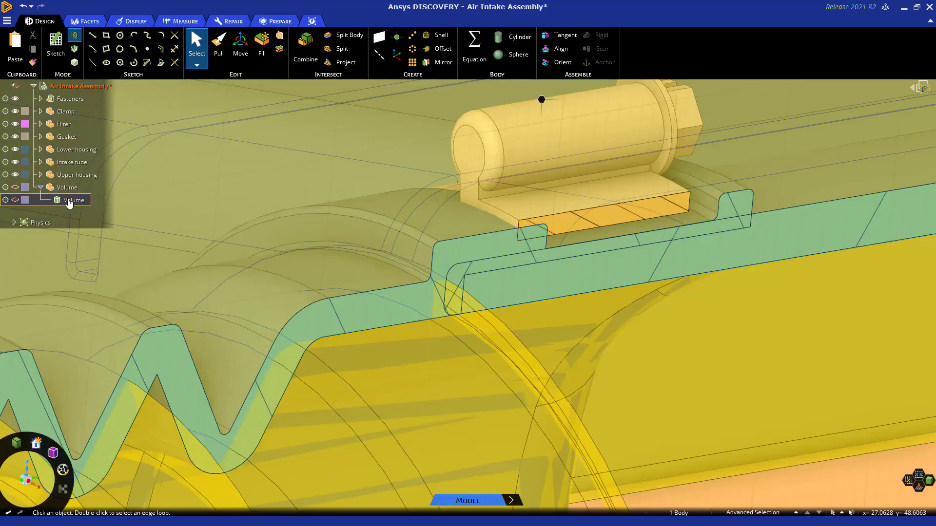
right_click(68, 202)
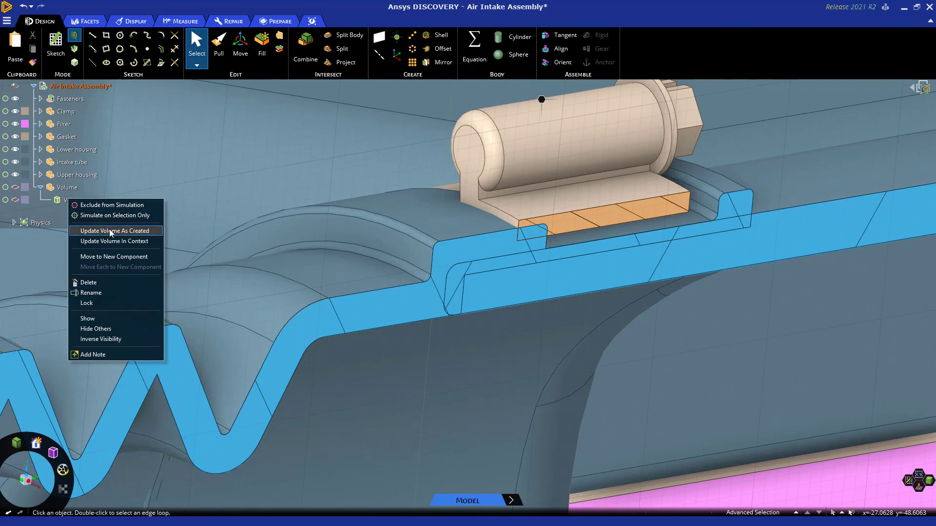
click(155, 234)
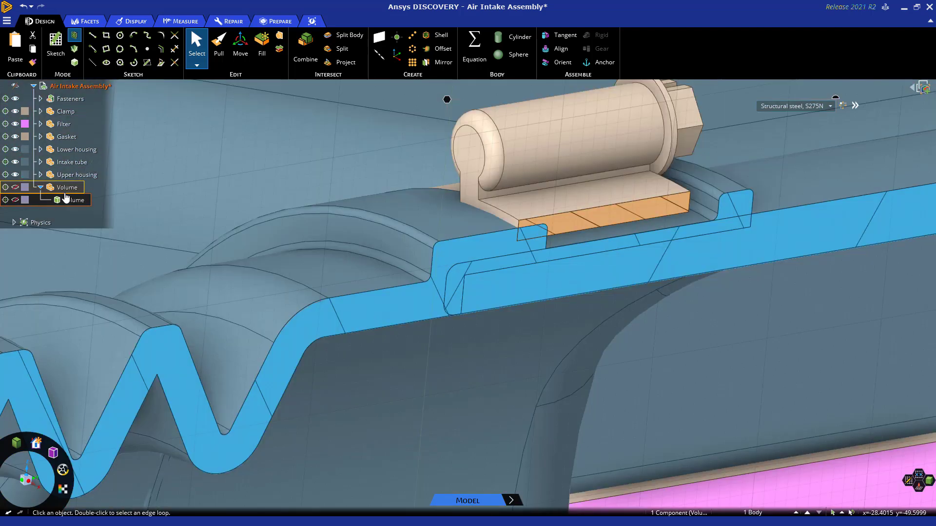
Show the Volume component and check in section that it runs smoothly past the joint between intake tube and upper housing.
click(15, 188)
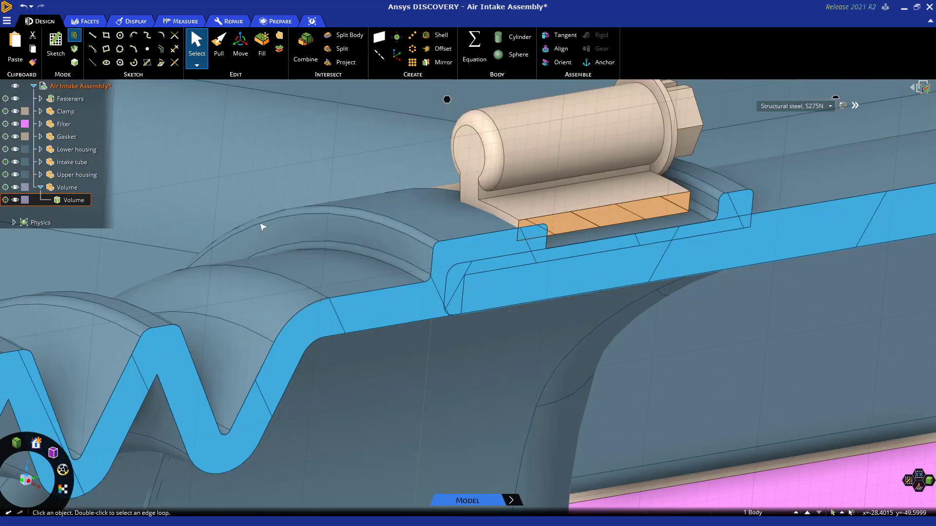
scroll(500, 260, down, 5)
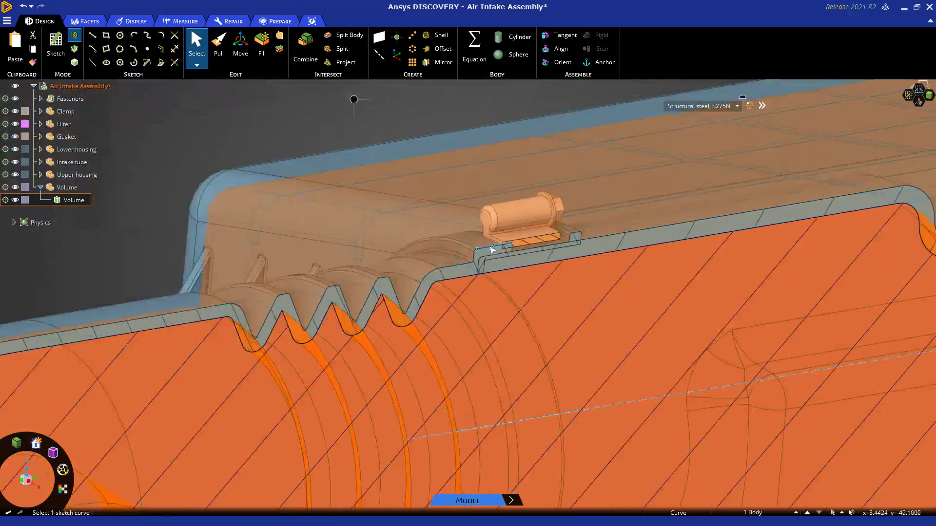
click(331, 127)
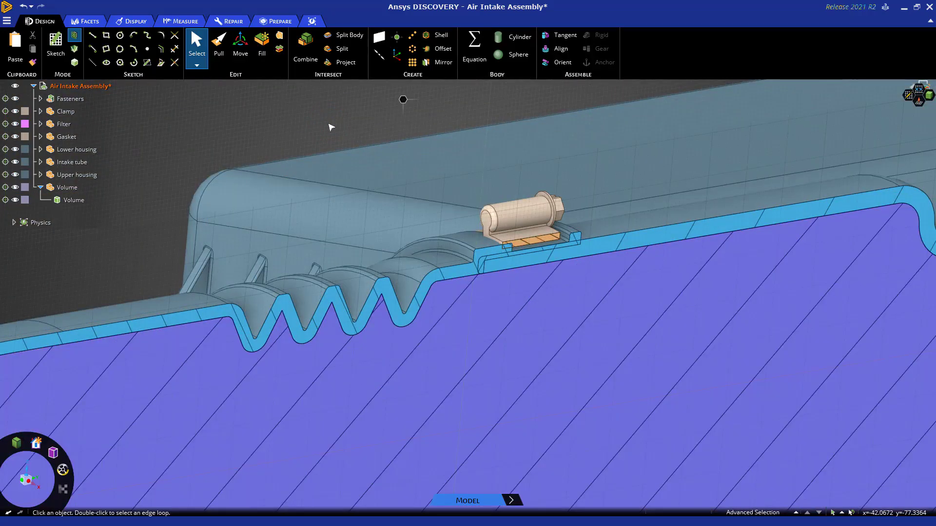
scroll(480, 281, up, 5)
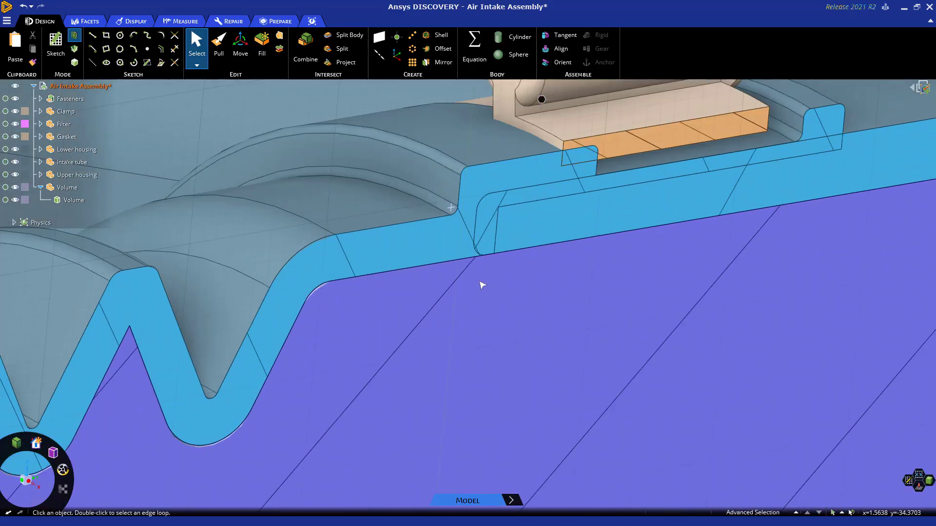
scroll(488, 263, down, 10)
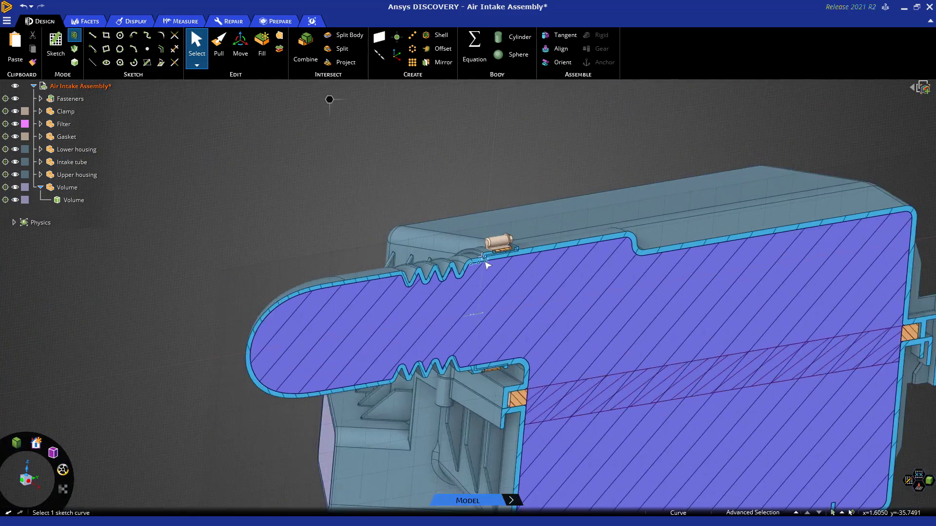
Return to 3D mode and hide everything except the Volume body.
key(d)
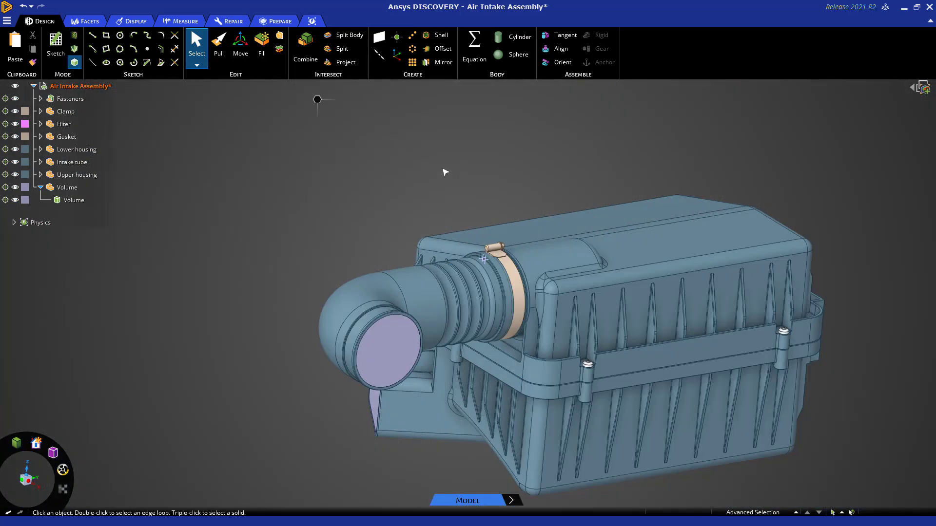
shift+middle_drag(443, 171, 378, 121)
scroll(389, 135, down, 2)
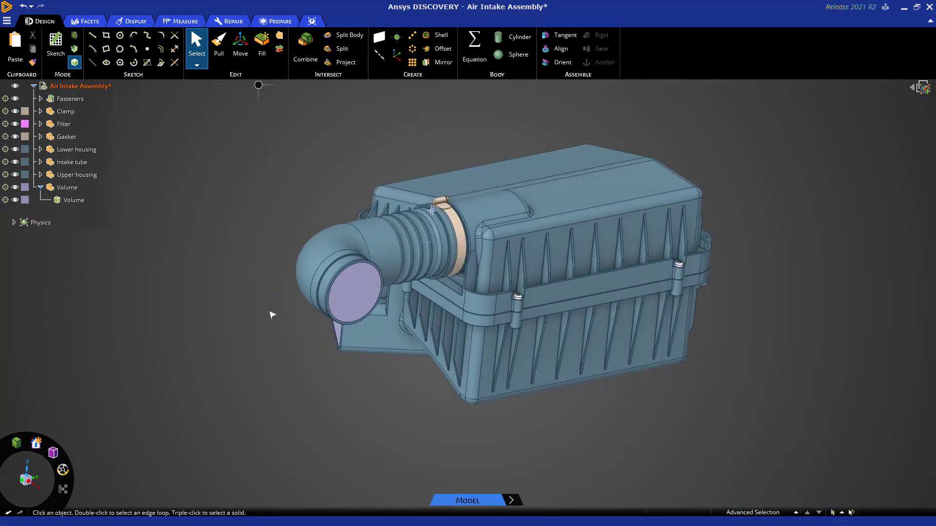
click(344, 291)
right_click(345, 291)
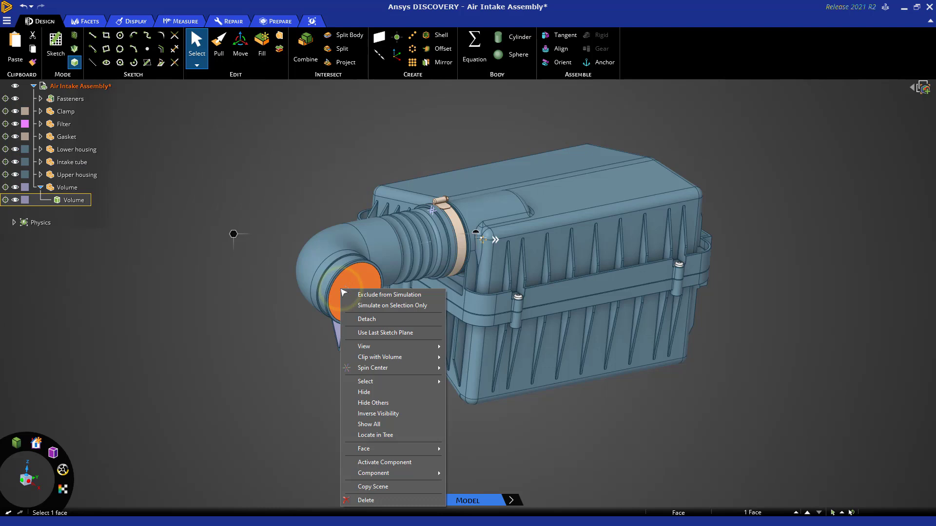
click(378, 402)
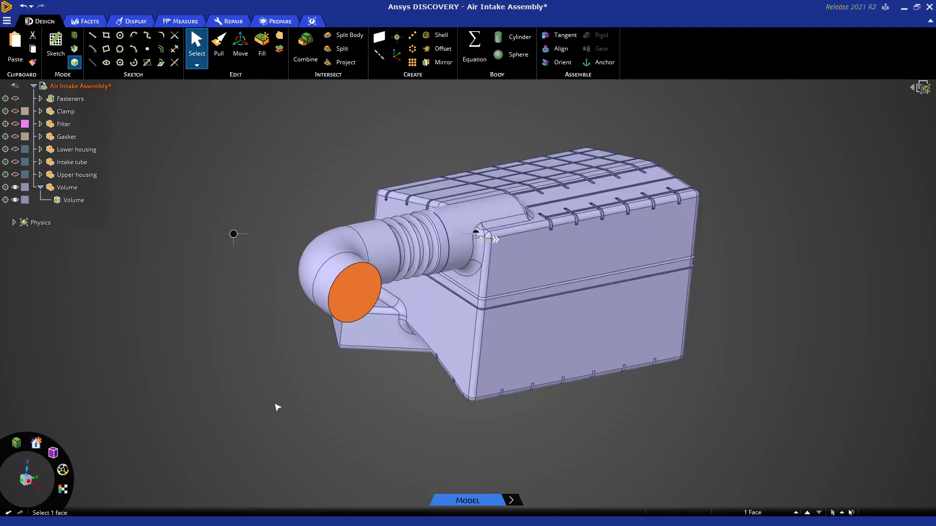
click(275, 406)
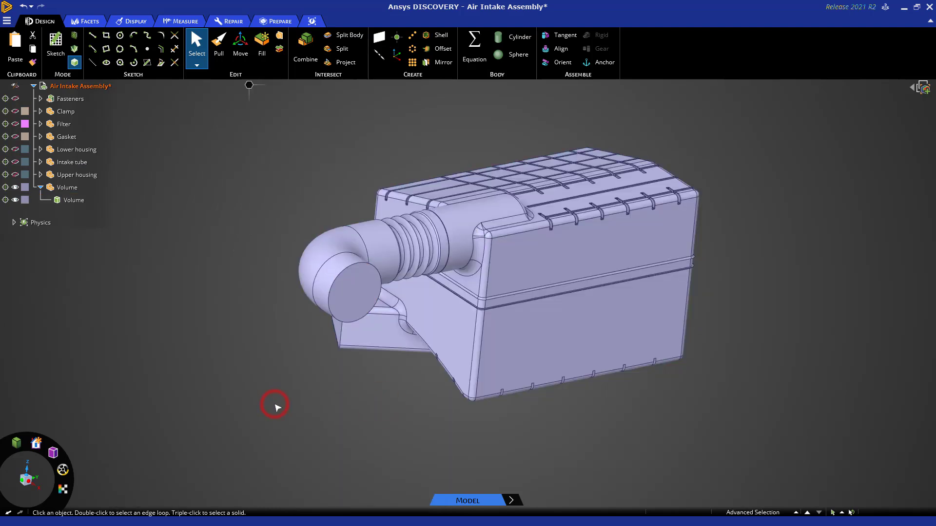
Examine the Volume body from the side, especially the two thin rounded ridges around the housing box at the filter.
click(36, 486)
scroll(368, 186, up, 5)
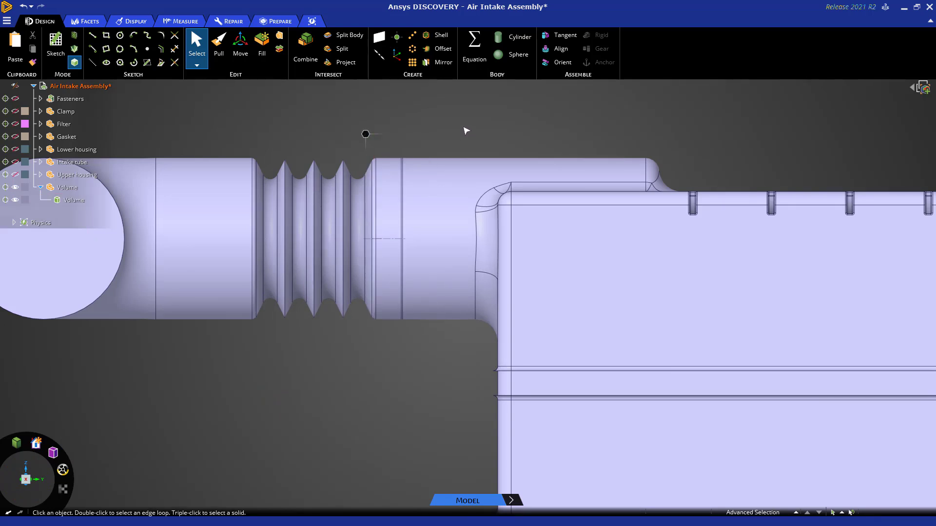
scroll(466, 130, down, 3)
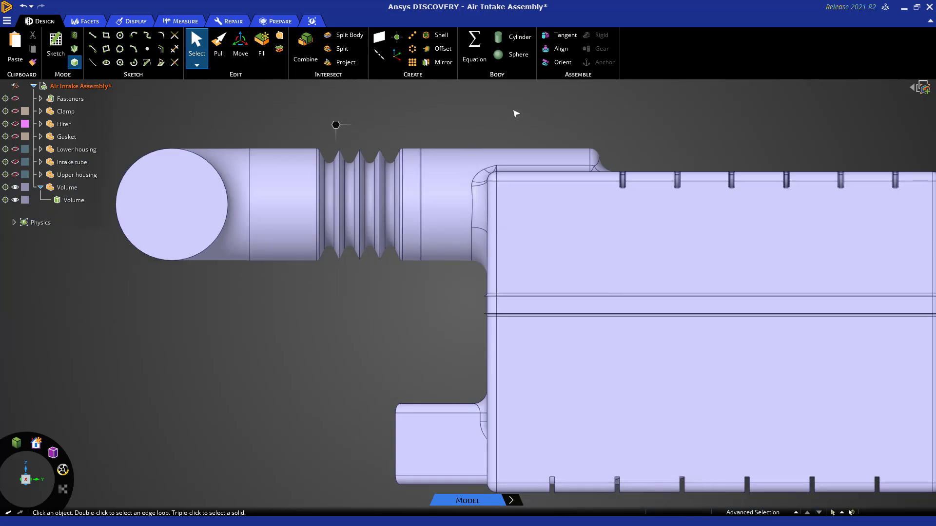
scroll(516, 113, down, 3)
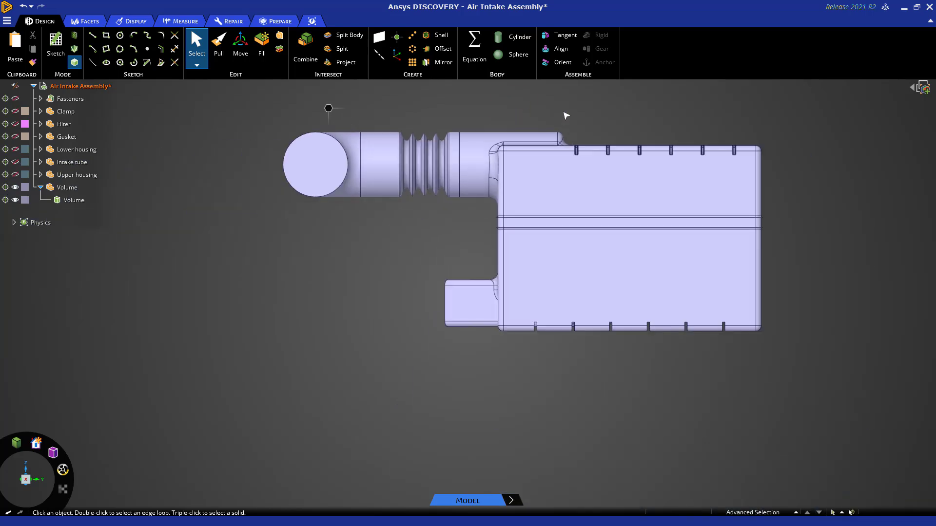
ctrl+middle_drag(564, 117, 461, 142)
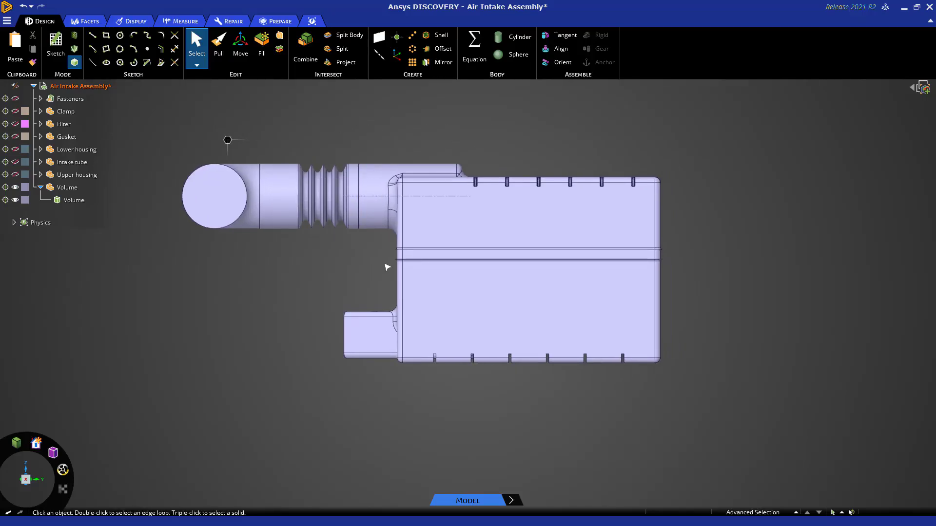
scroll(388, 267, up, 8)
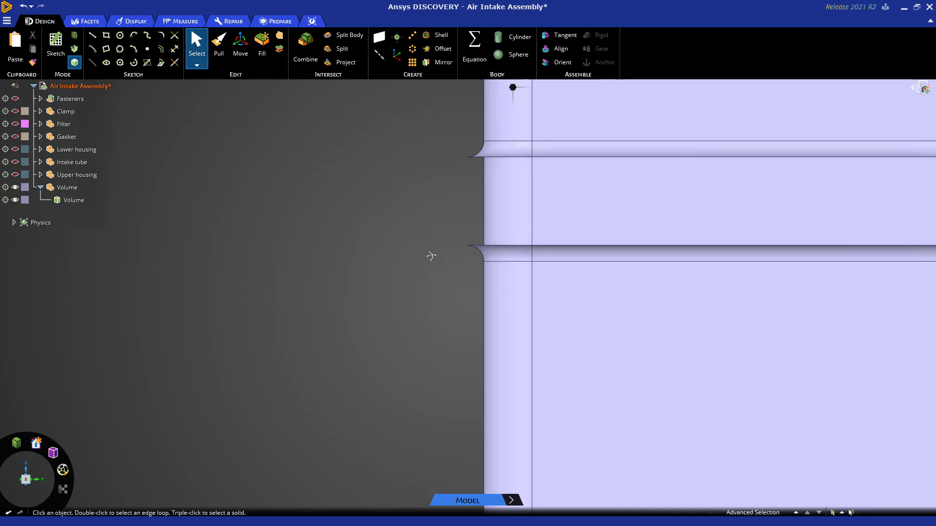
middle_drag(431, 256, 706, 276)
click(456, 251)
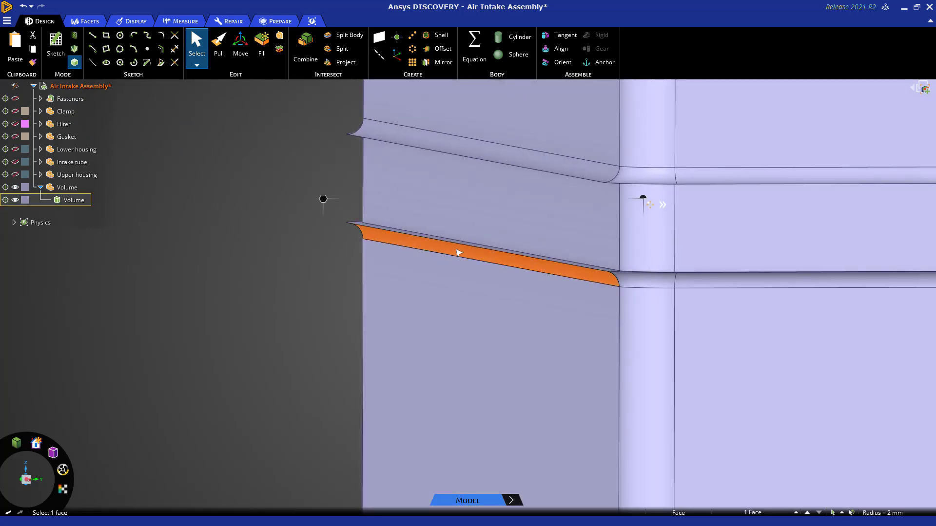
scroll(458, 252, down, 1)
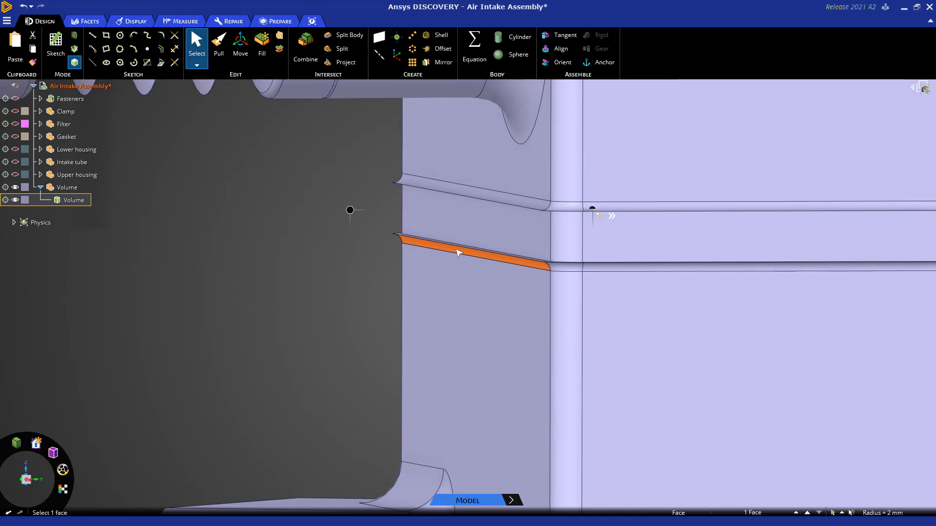
scroll(459, 252, up, 2)
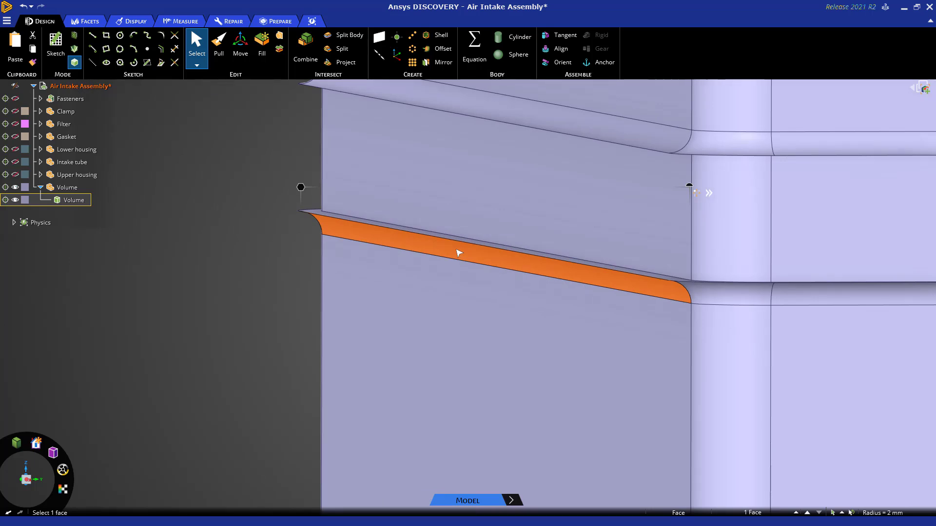
scroll(458, 252, down, 5)
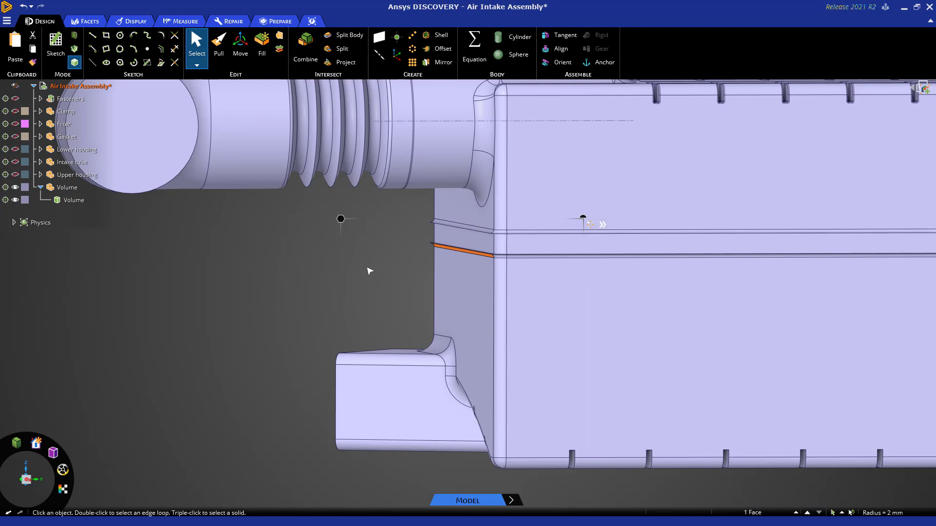
shift+middle_drag(366, 267, 312, 305)
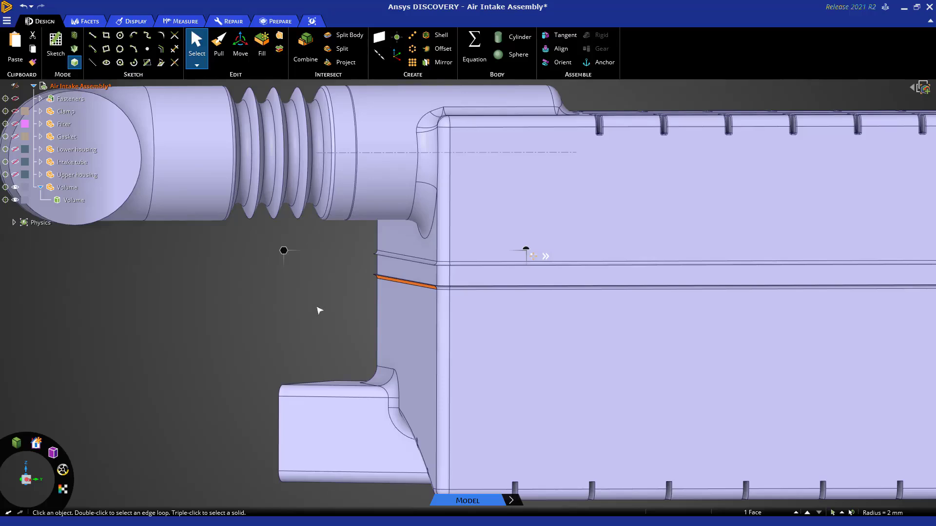
scroll(324, 320, down, 3)
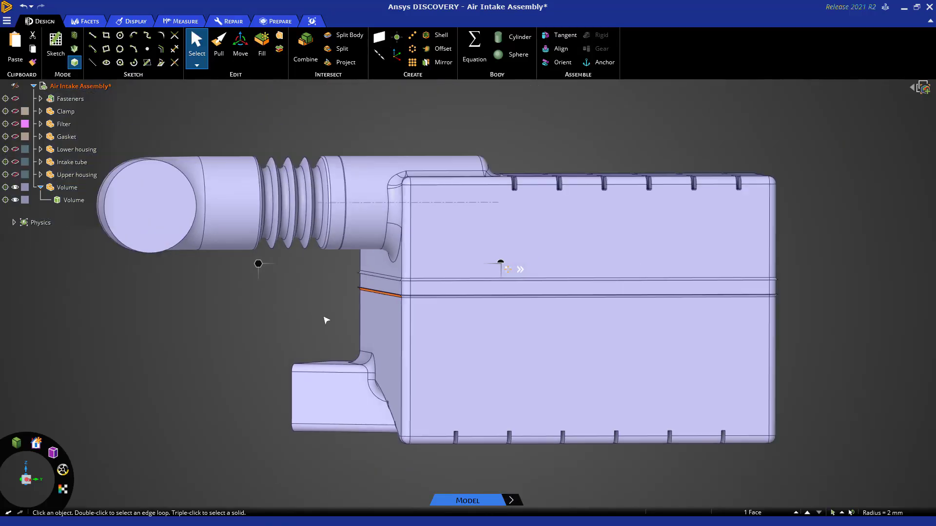
shift+middle_drag(294, 322, 332, 318)
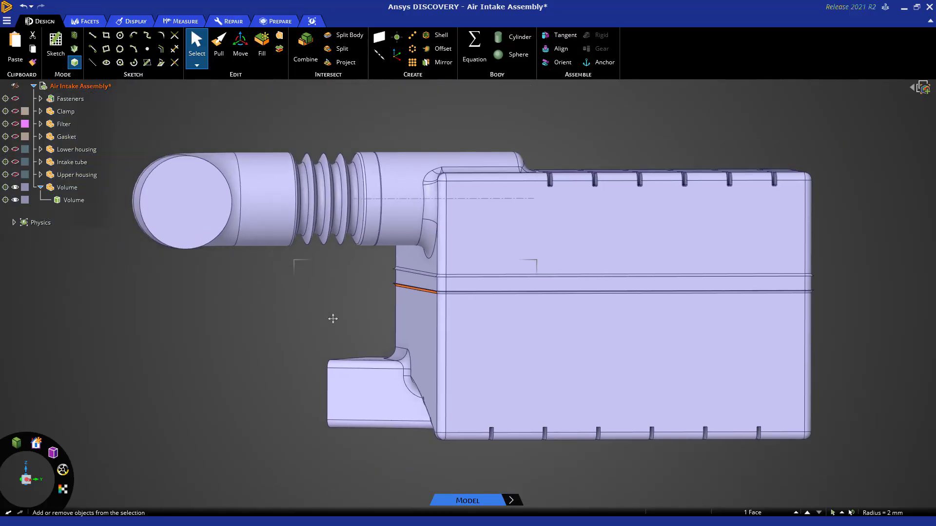
Select all faces of the lower ridge around the housing box in a straight side view and remove them with Fill.
click(28, 483)
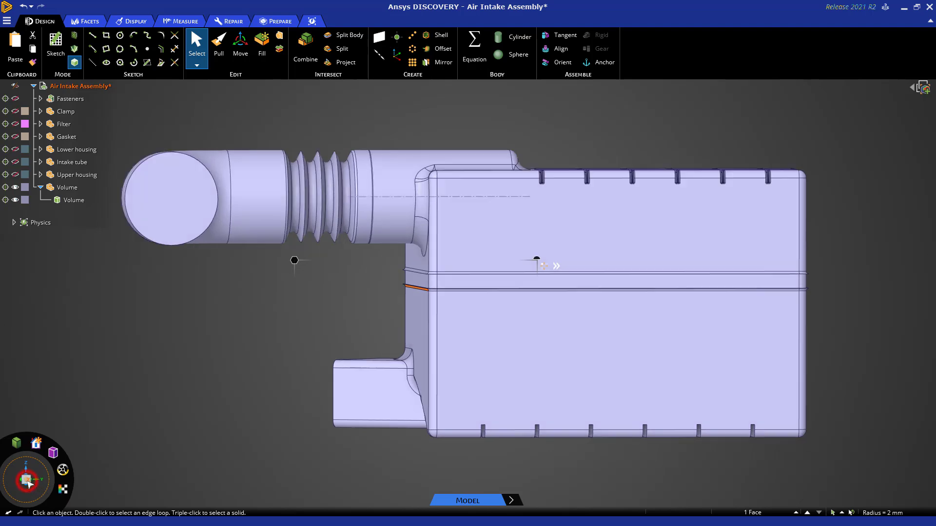
click(331, 313)
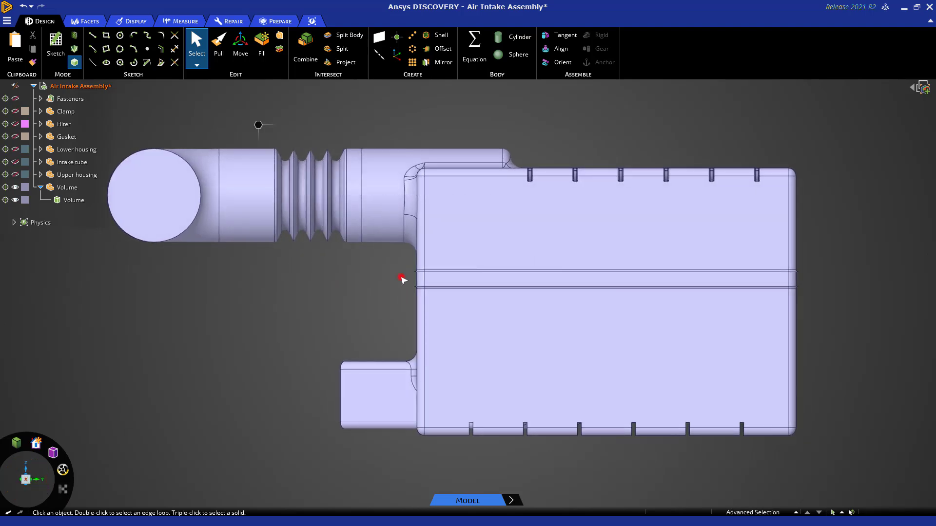
drag(401, 277, 842, 306)
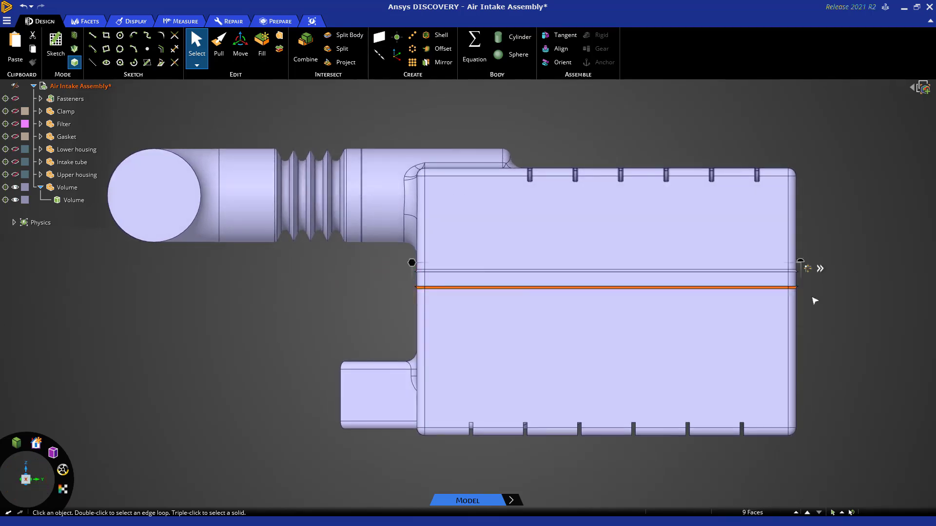
scroll(814, 299, up, 3)
mouse_move(857, 314)
middle_down()
mouse_move(865, 323)
mouse_move(851, 328)
middle_up()
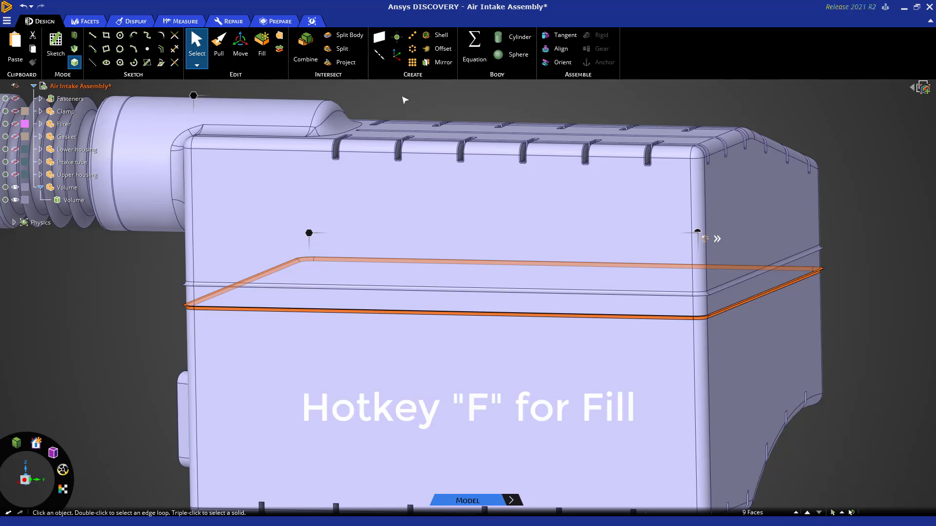
key(f)
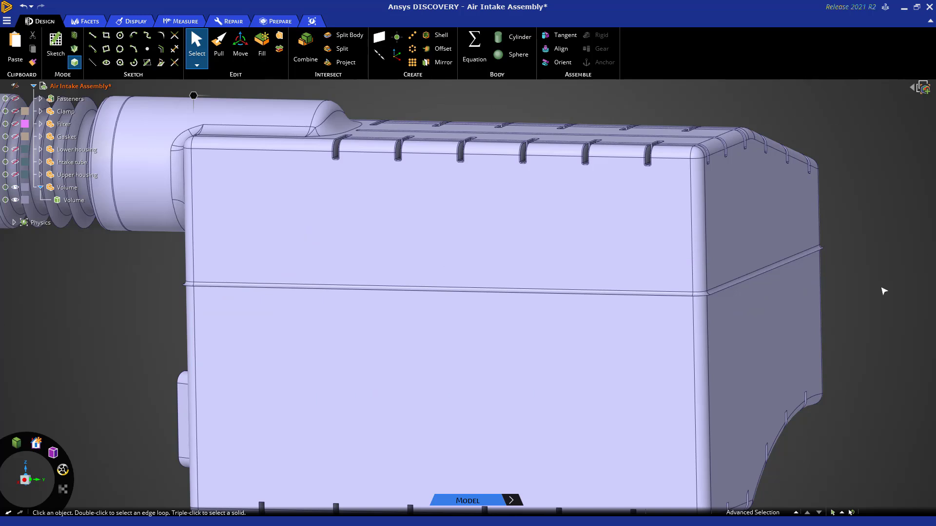
Run Sharp Edges detection on the Volume body with a 120° maximum edge angle, including convex edges as well as concave ones.
key(z)
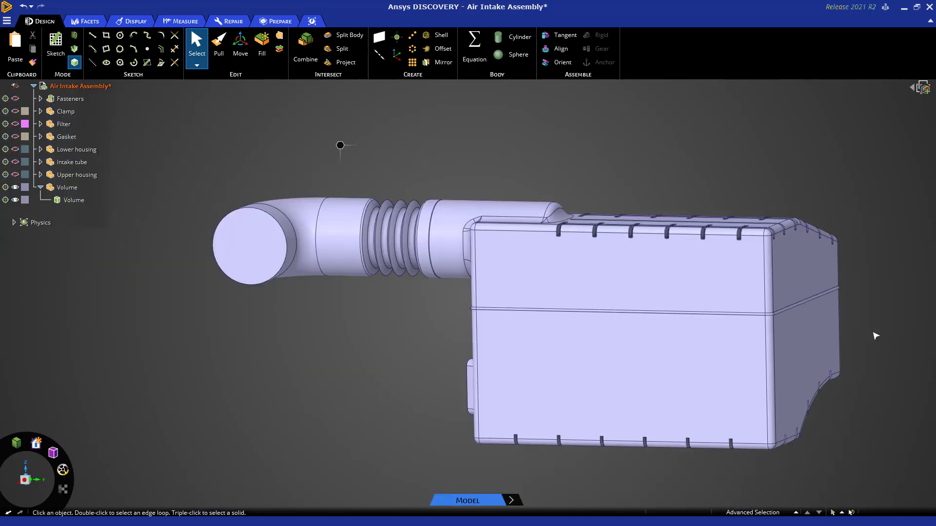
shift+middle_drag(876, 336, 752, 341)
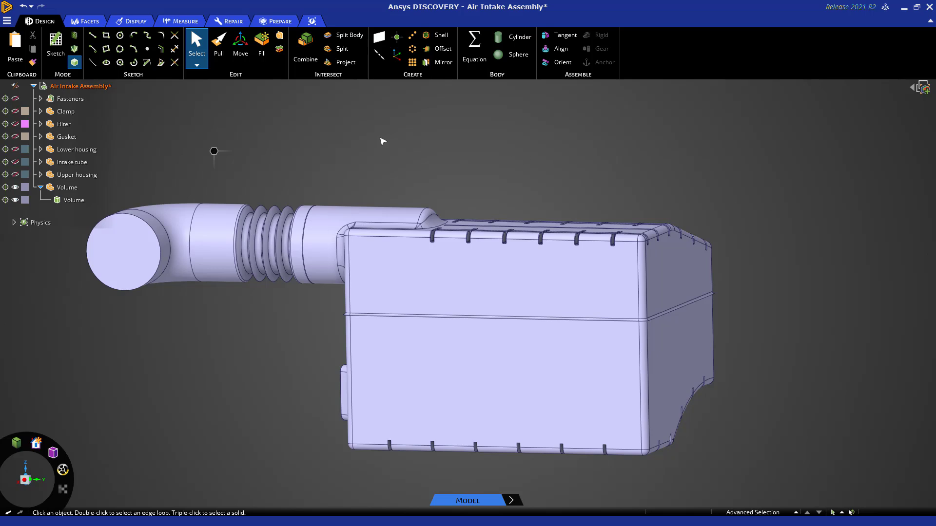
click(273, 23)
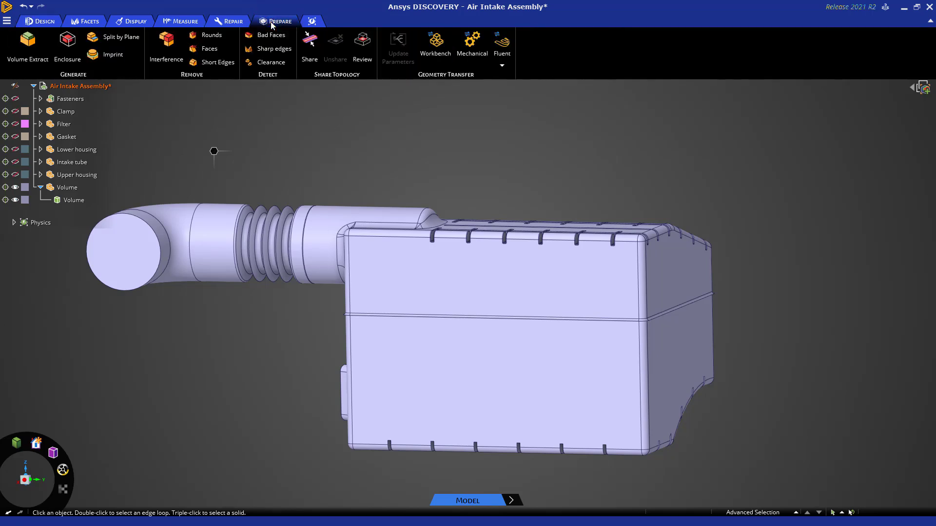
click(272, 51)
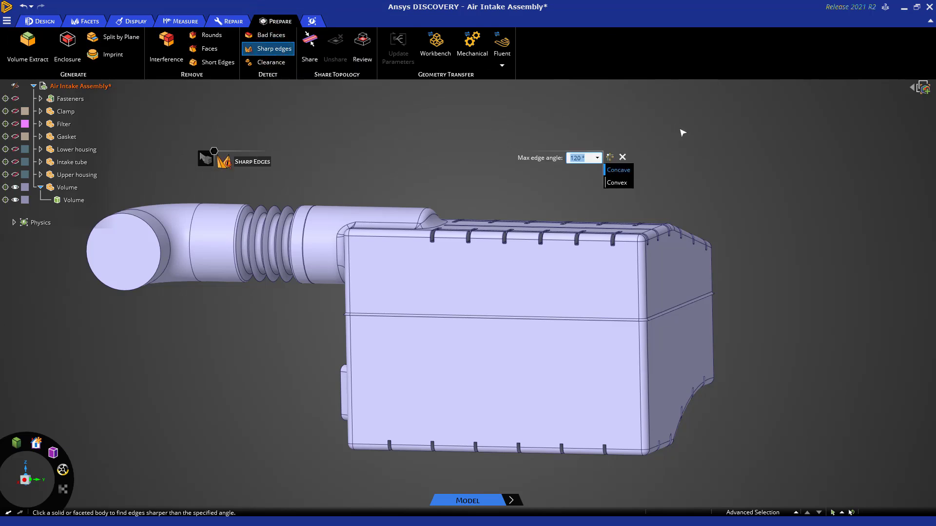
middle_drag(682, 133, 743, 146)
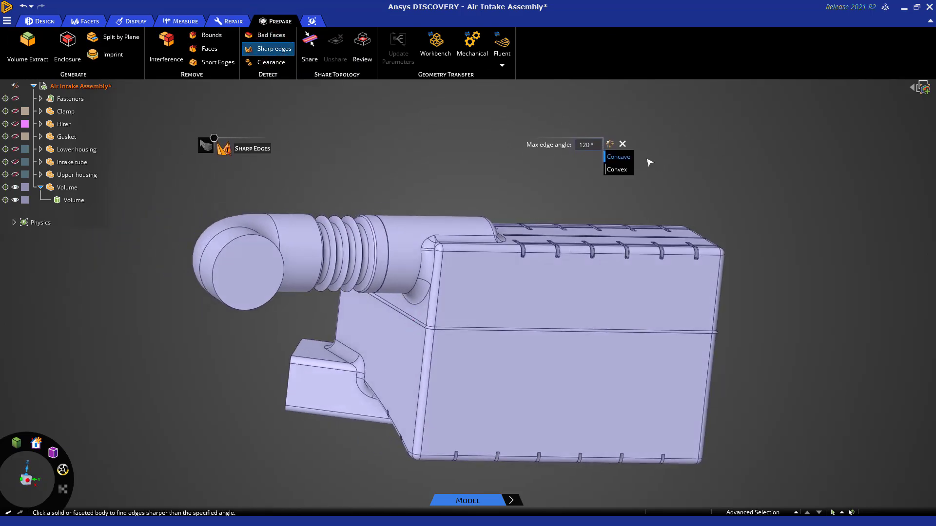
click(618, 170)
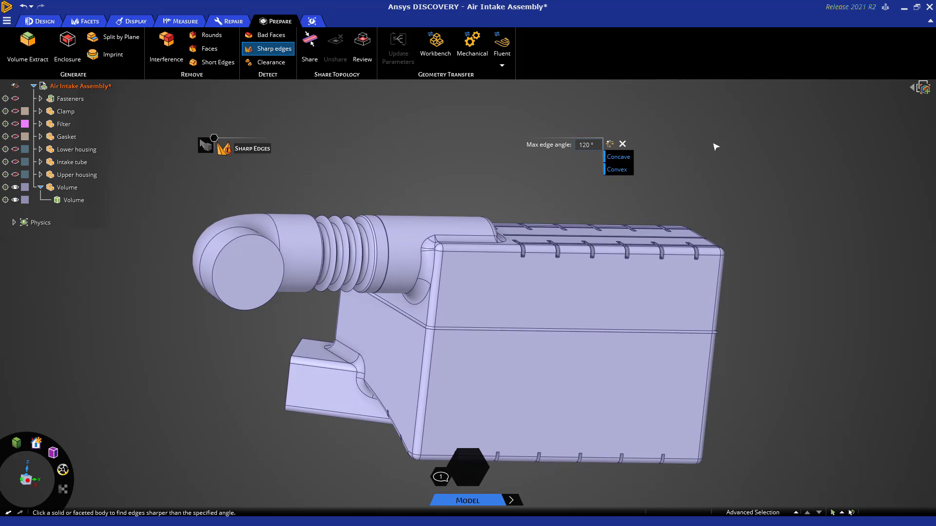
scroll(713, 141, down, 1)
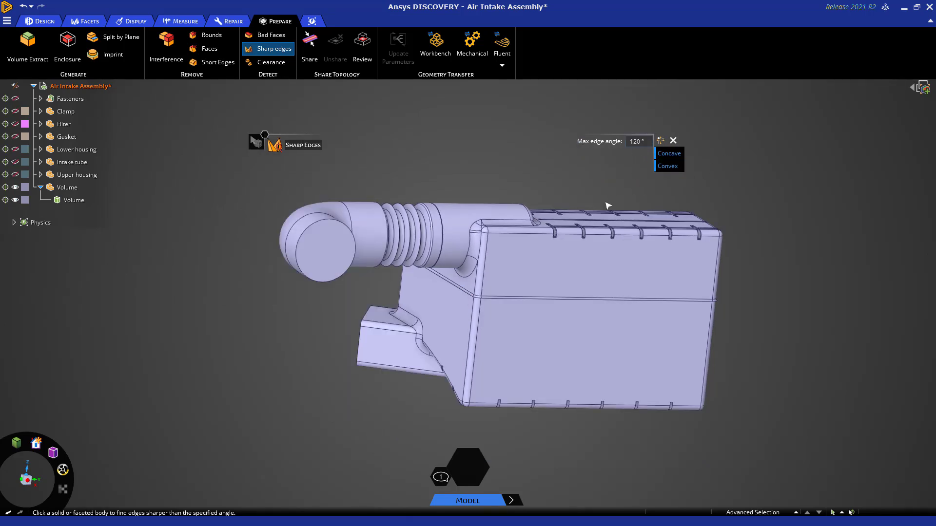
click(596, 252)
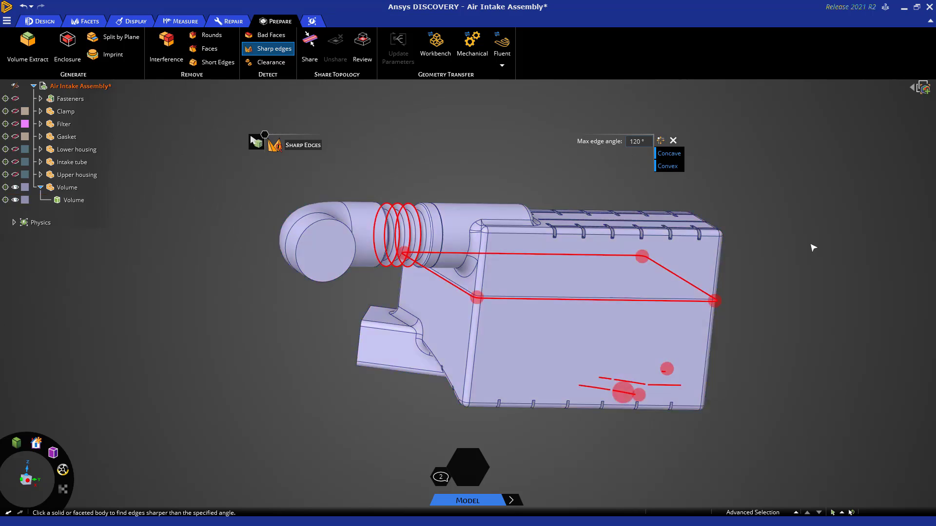
Examine the highlighted sharp edges at the lower grooves and around the housing box's remaining ridge, then close the detection.
mouse_move(856, 379)
middle_down()
mouse_move(767, 368)
mouse_move(741, 384)
middle_up()
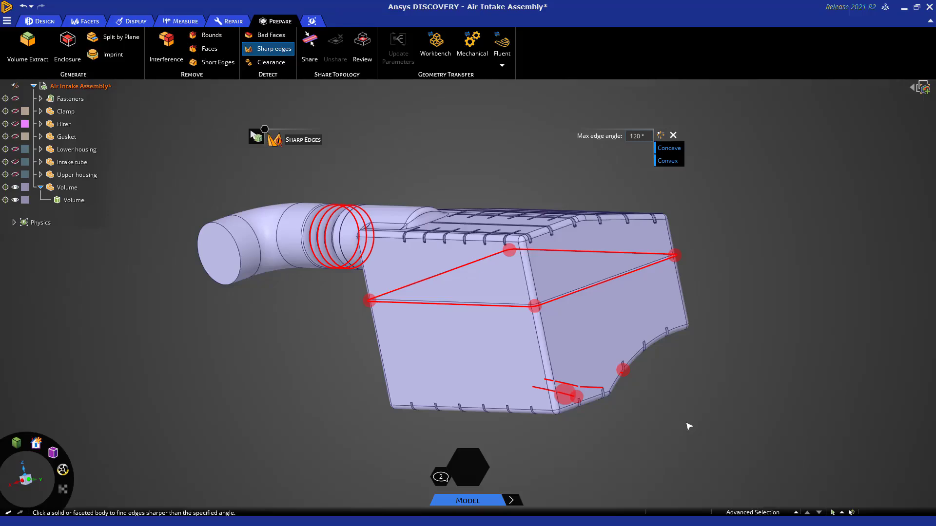
scroll(629, 387, up, 3)
scroll(626, 383, up, 5)
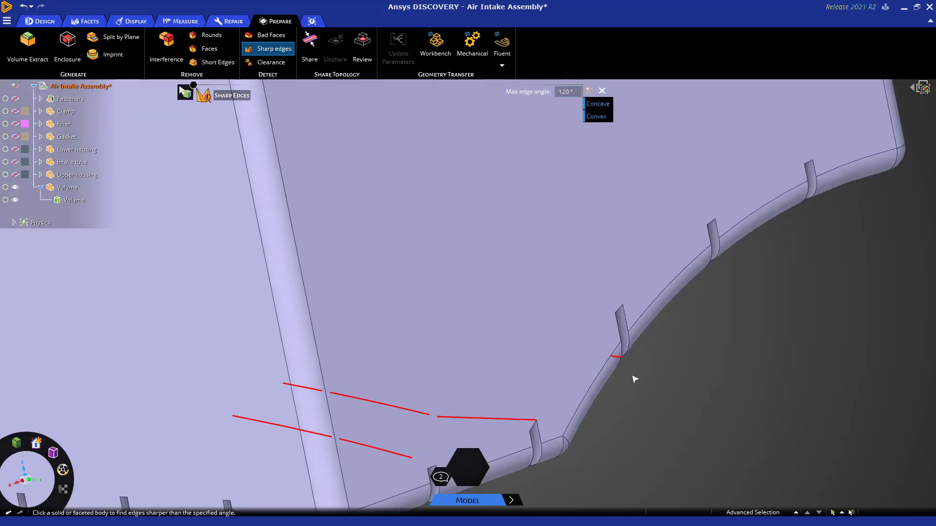
mouse_move(612, 397)
middle_down()
mouse_move(570, 350)
mouse_move(622, 384)
middle_up()
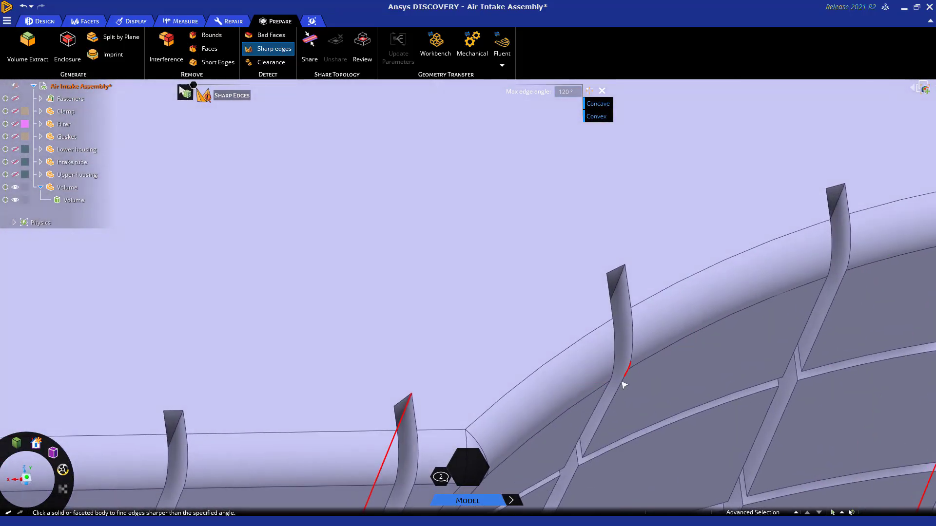
scroll(622, 384, up, 5)
scroll(536, 287, down, 3)
scroll(530, 273, down, 8)
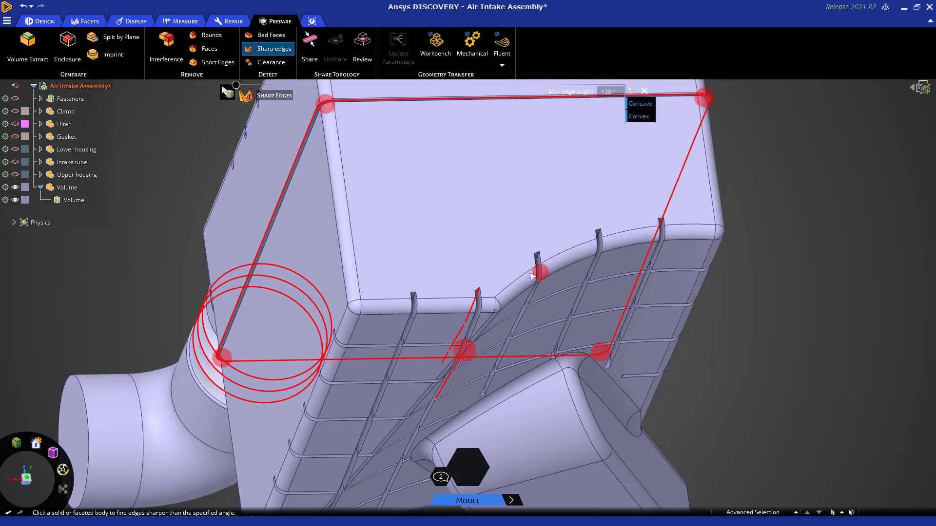
middle_drag(701, 145, 717, 184)
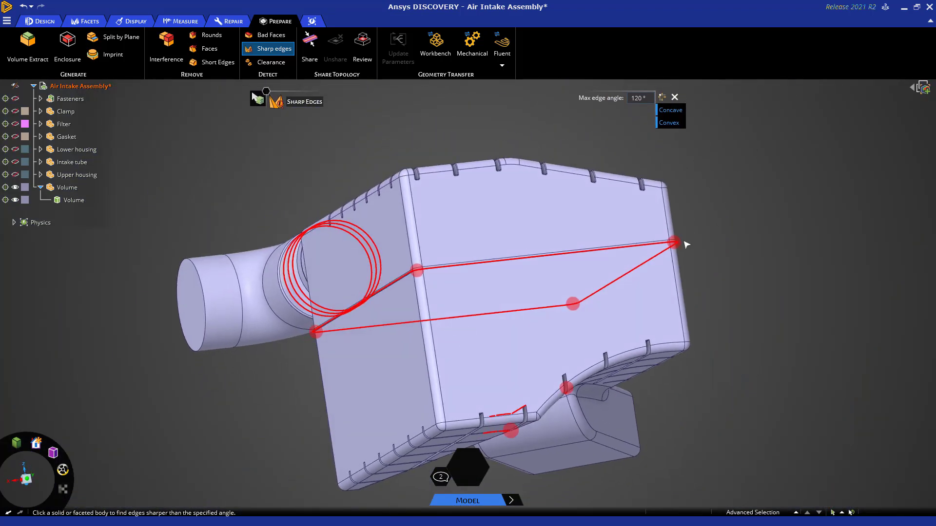
scroll(686, 242, up, 8)
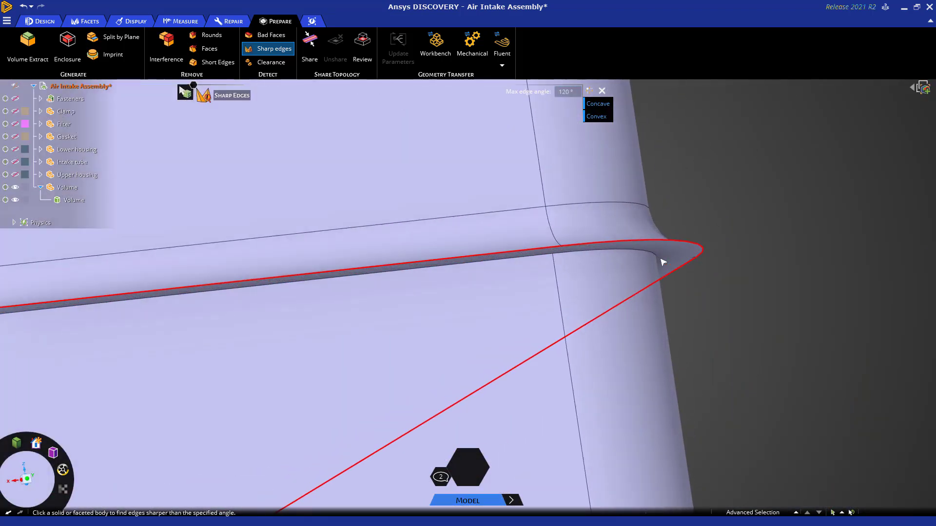
scroll(663, 263, down, 5)
scroll(663, 262, down, 6)
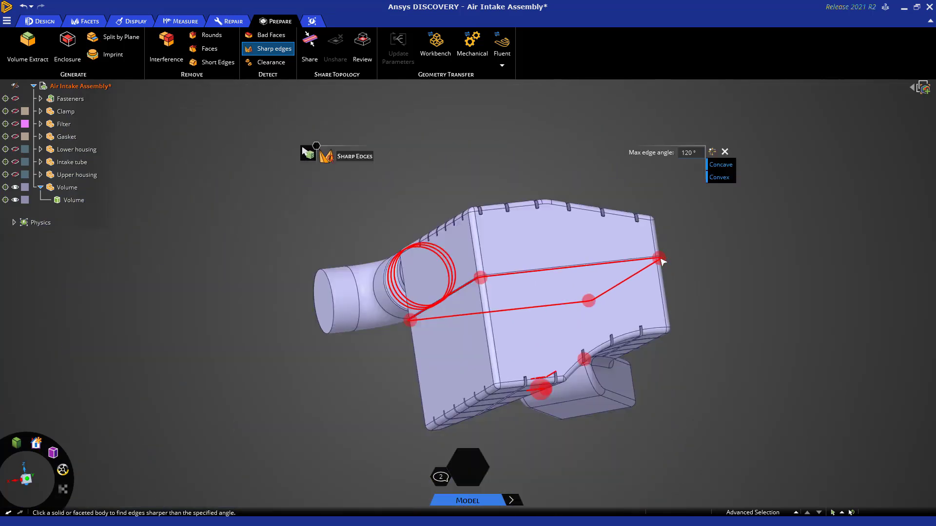
mouse_move(682, 263)
middle_down()
mouse_move(704, 263)
mouse_move(749, 313)
mouse_move(765, 315)
mouse_move(664, 279)
middle_up()
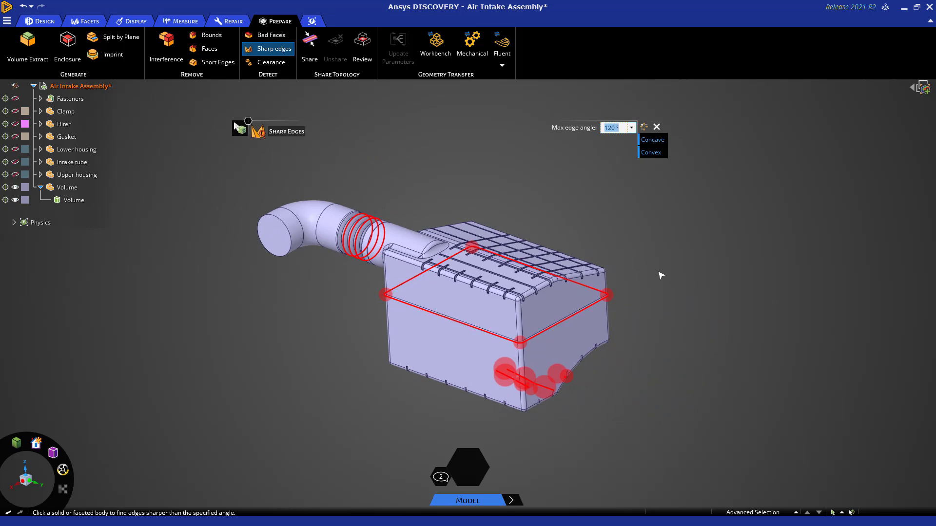
click(429, 161)
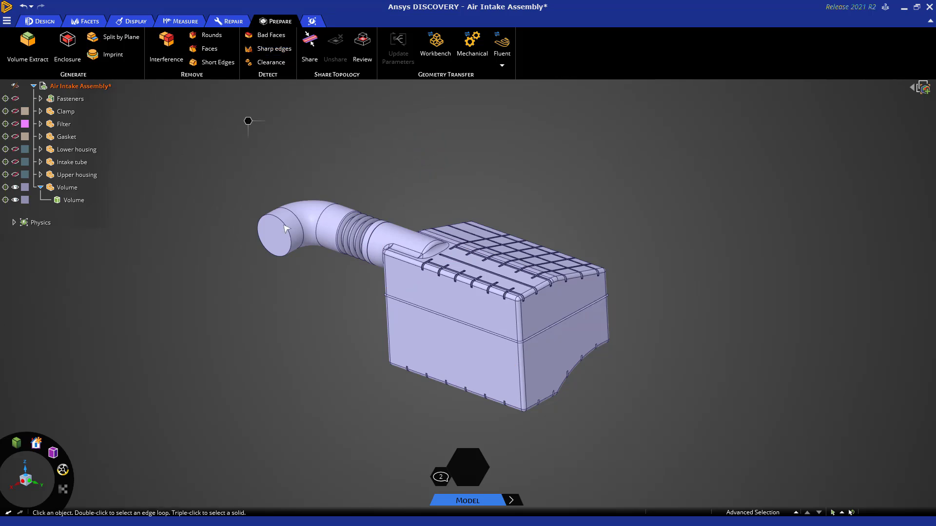
Select all faces of the remaining ridge around the housing box in a straight side view and remove them with Fill.
click(26, 485)
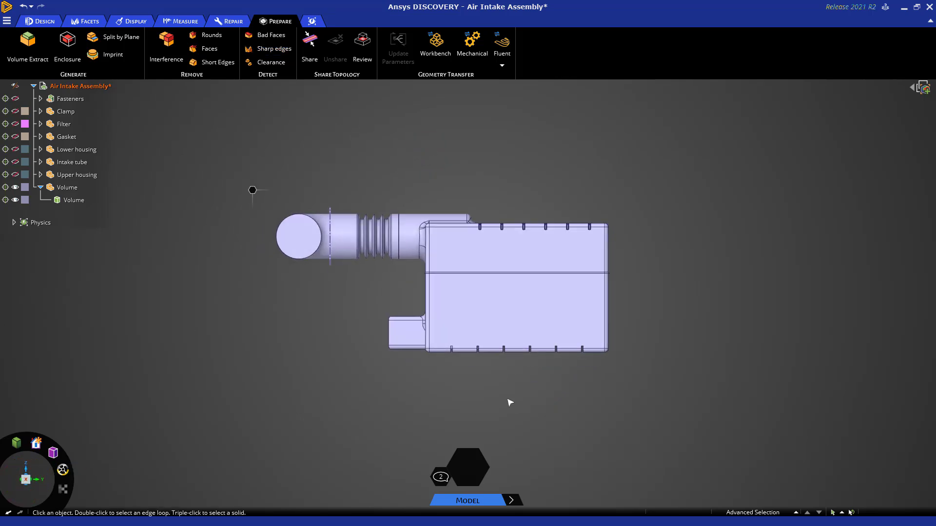
drag(397, 245, 679, 263)
middle_drag(759, 331, 724, 359)
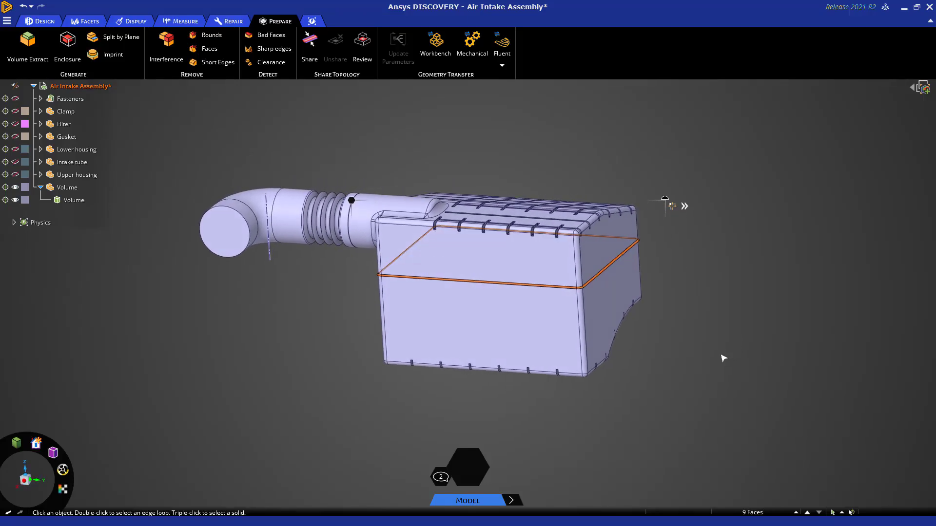
key(f)
middle_drag(539, 138, 535, 153)
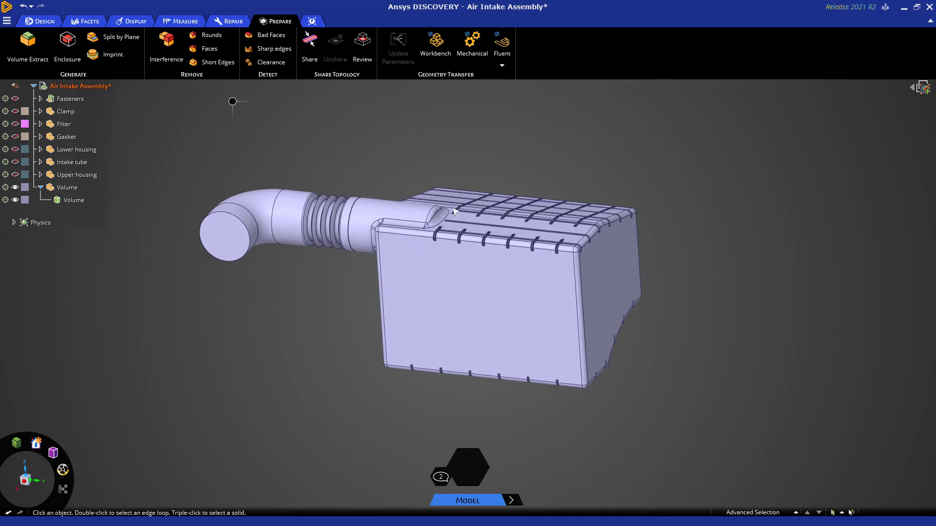
Select one rib-groove round on the Volume body, extend the selection to all rounds equal to 0.5 mm, and remove them.
scroll(458, 235, up, 10)
scroll(459, 235, up, 8)
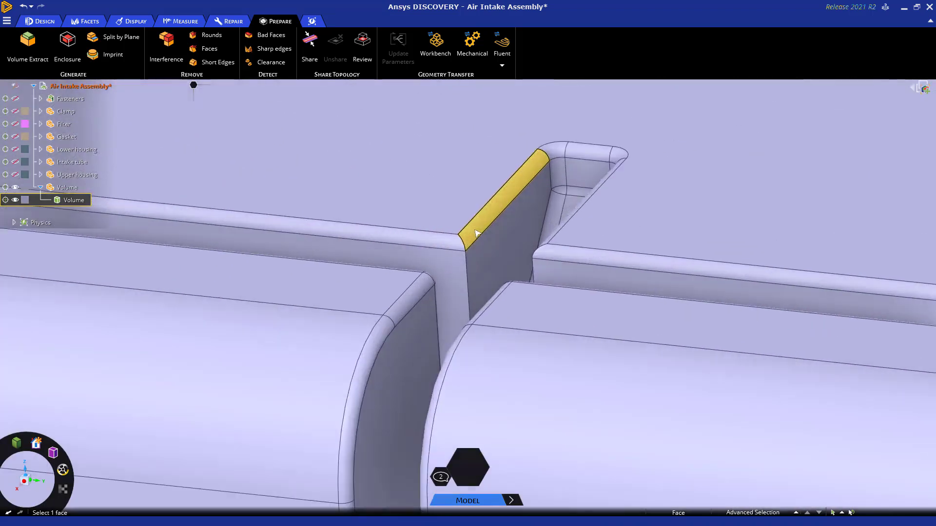
click(476, 227)
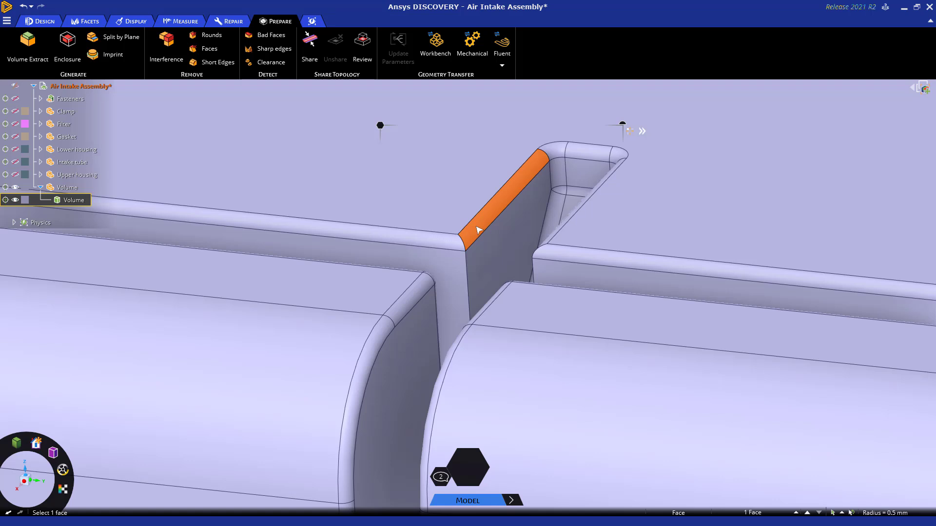
scroll(478, 231, down, 5)
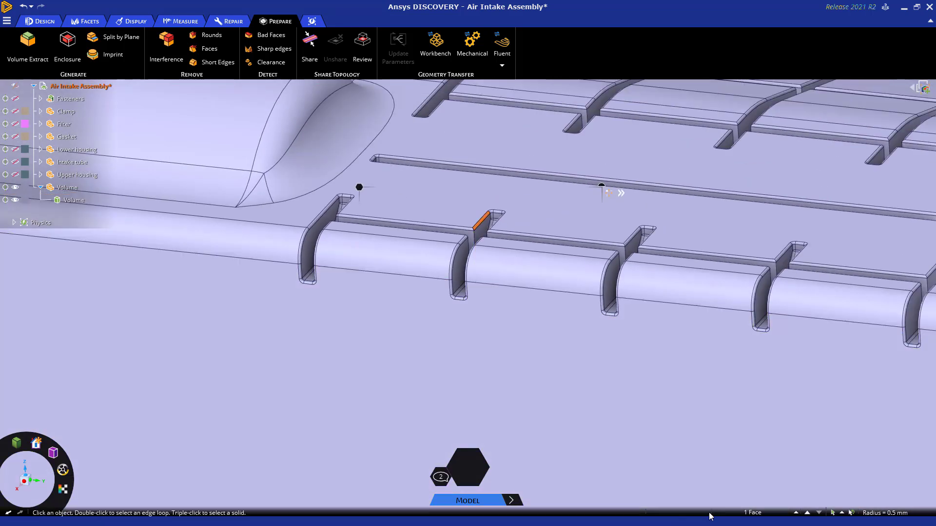
click(754, 515)
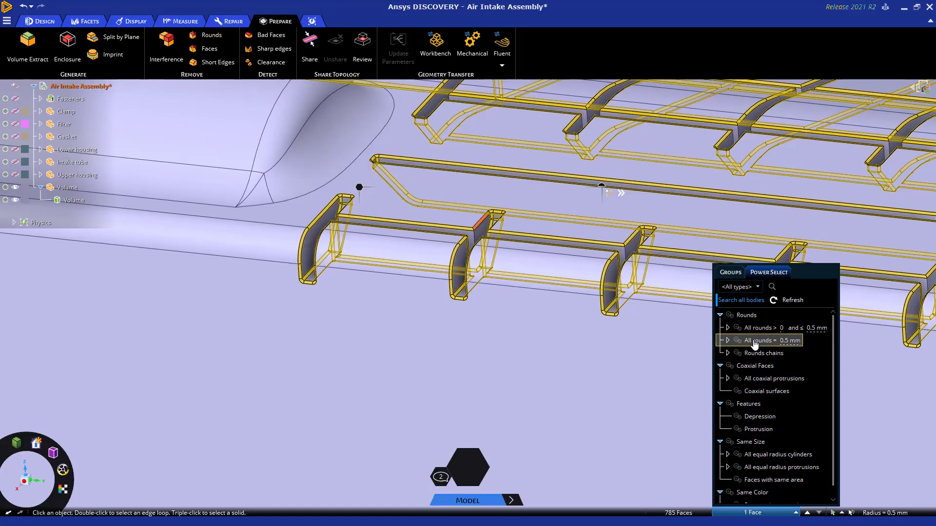
click(754, 343)
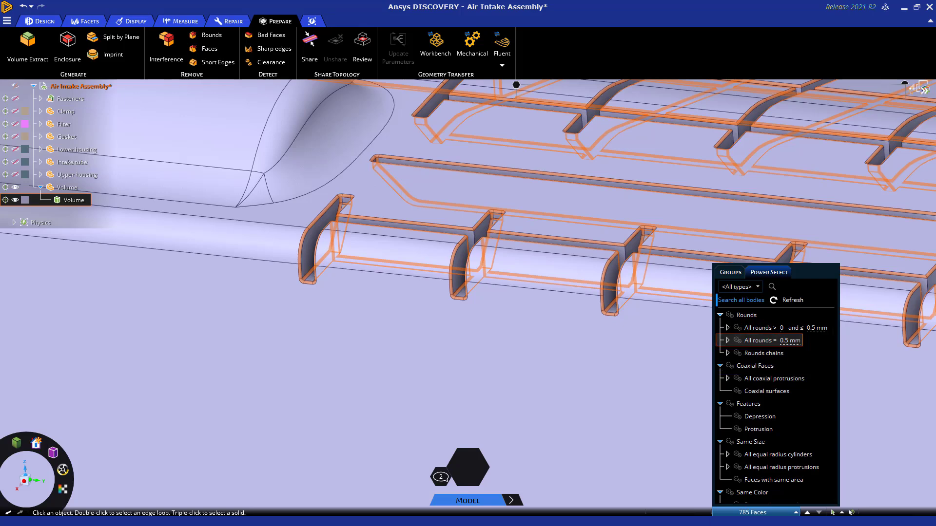
click(725, 512)
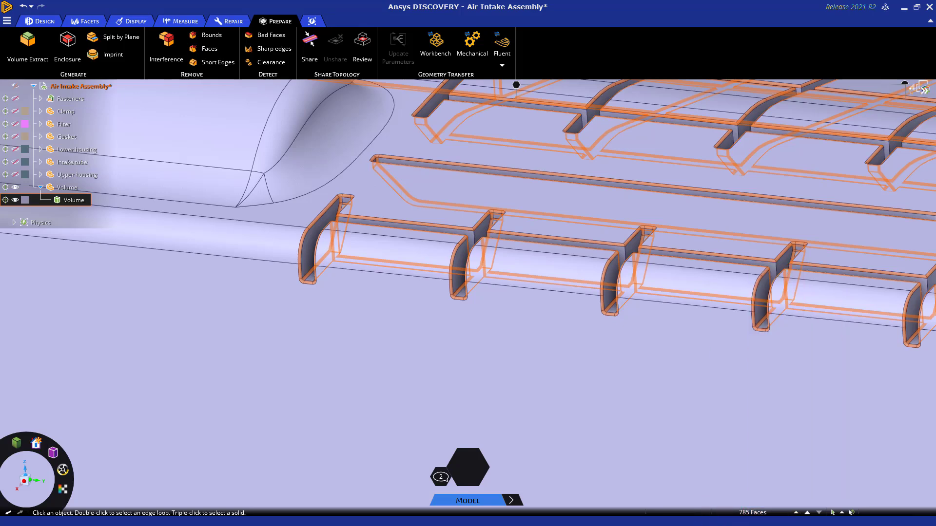
scroll(539, 396, down, 5)
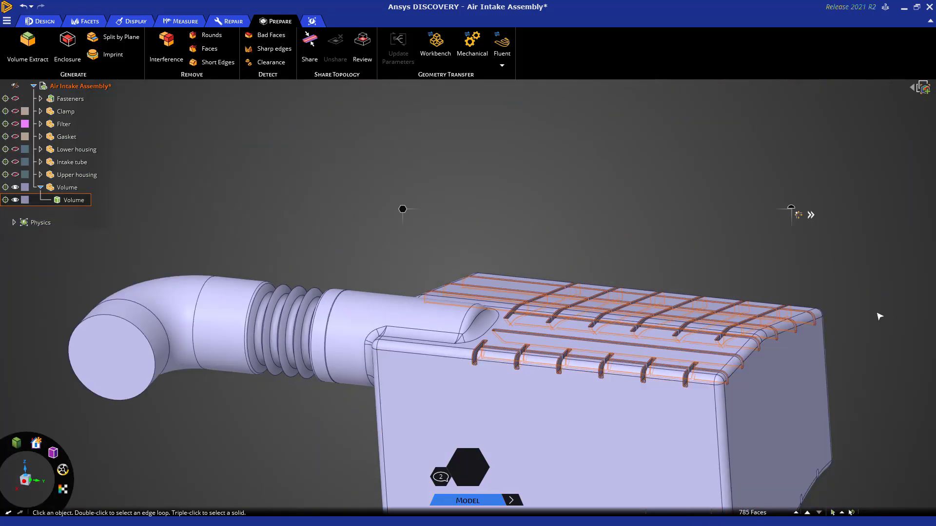
mouse_move(886, 306)
shift+middle_down()
mouse_move(802, 232)
mouse_move(806, 257)
mouse_move(799, 253)
shift+middle_up()
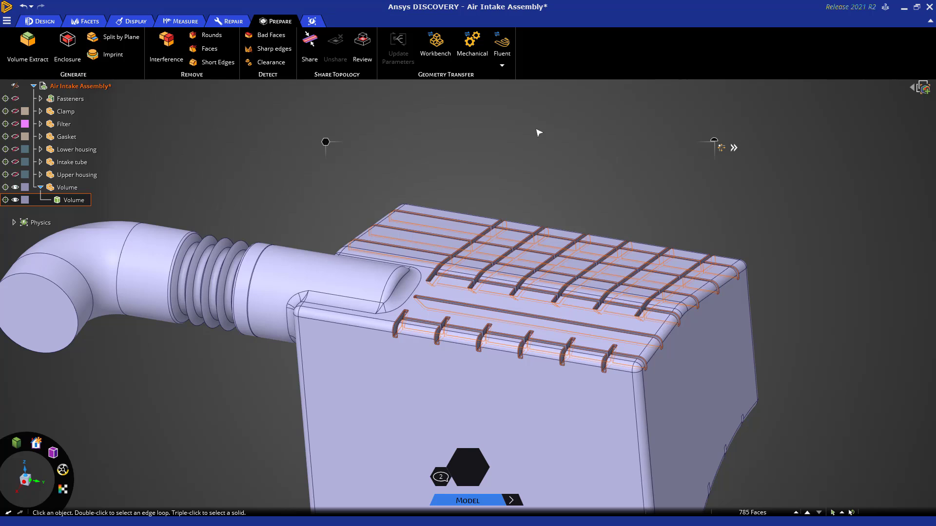
key(Escape)
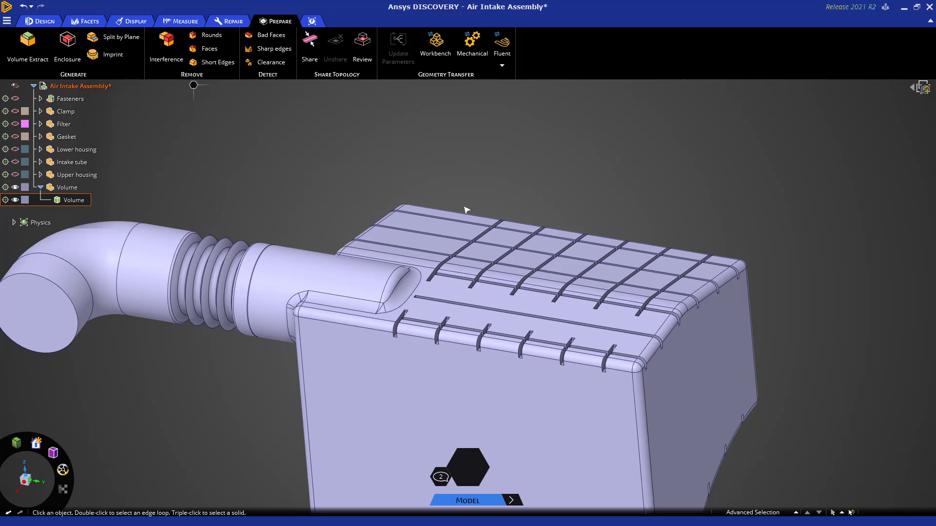
Inspect the rib grooves on top of the Volume body up close to check that their edges are free of rounds.
scroll(440, 321, up, 5)
scroll(440, 322, up, 3)
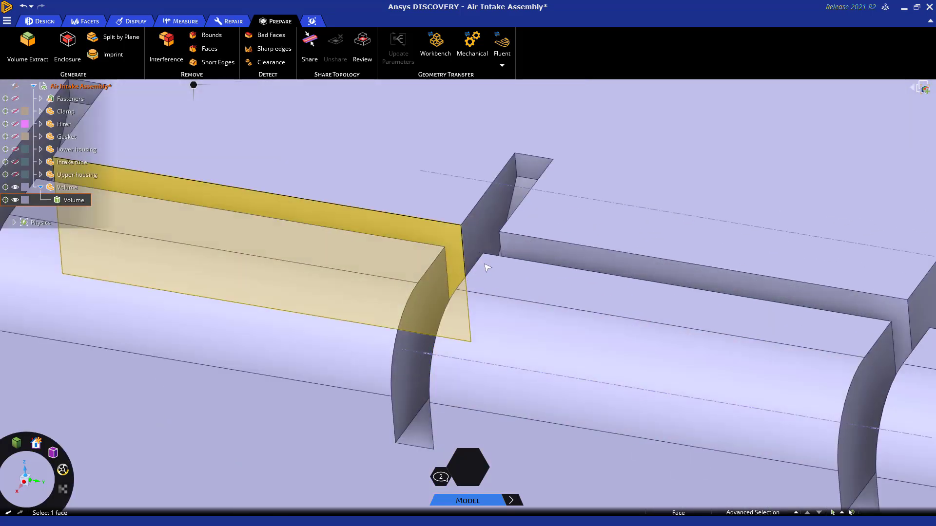
scroll(477, 254, down, 5)
scroll(476, 255, down, 3)
scroll(636, 134, up, 7)
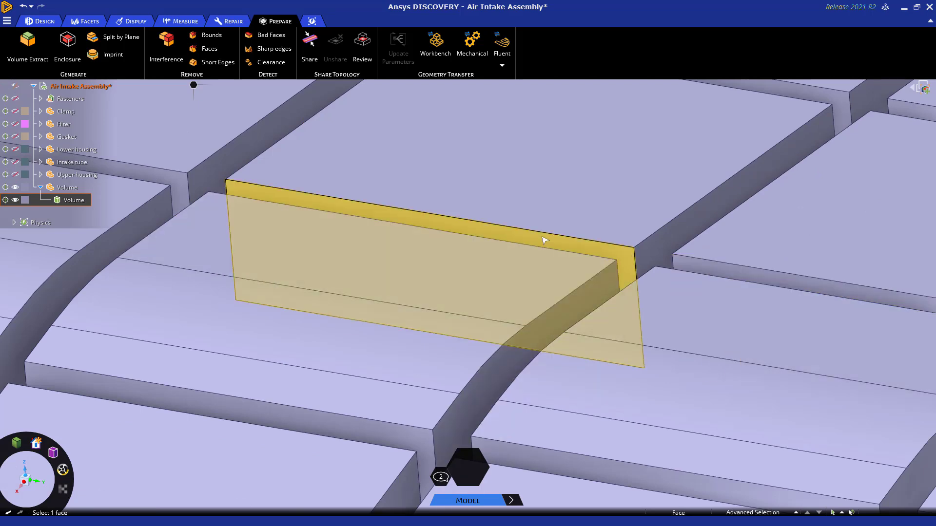
scroll(543, 240, down, 8)
middle_drag(592, 170, 618, 115)
Show all components of the air intake assembly again together with the Volume body.
click(42, 22)
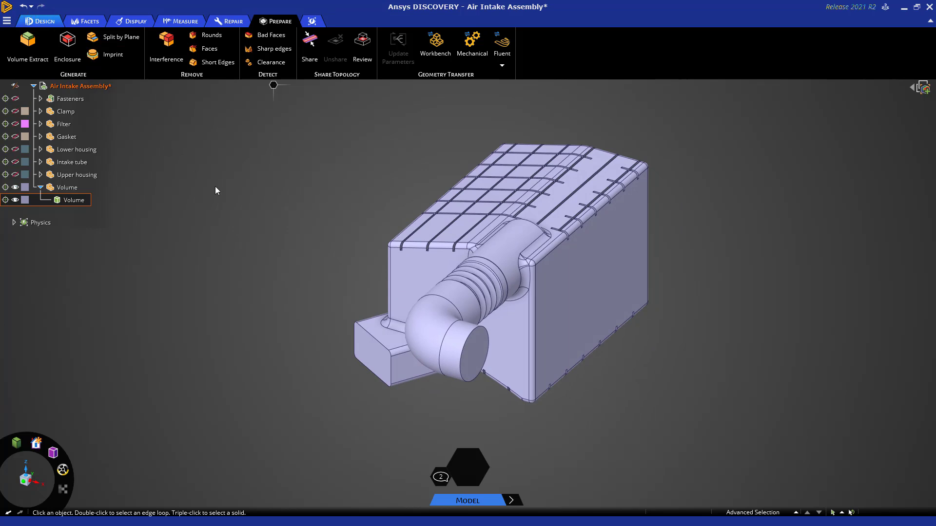
right_click(267, 218)
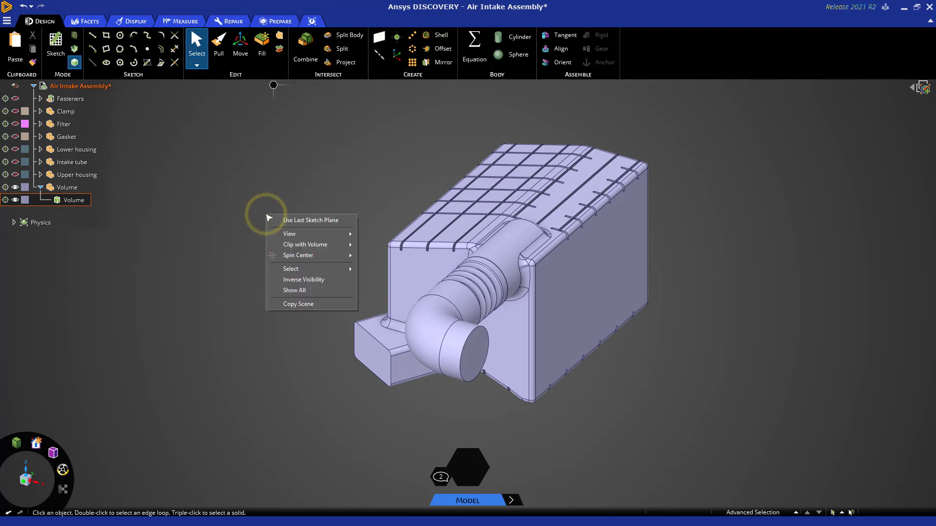
click(302, 296)
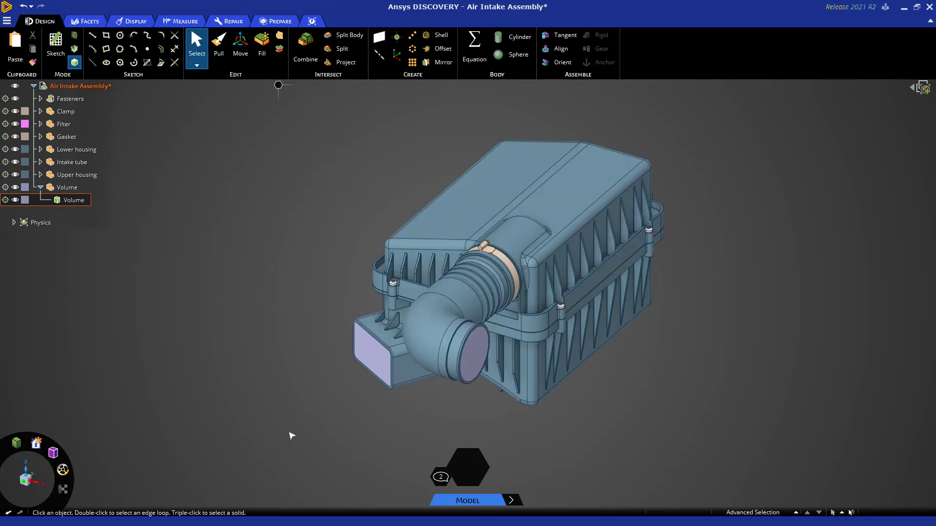
middle_drag(291, 453, 331, 442)
middle_drag(327, 437, 323, 441)
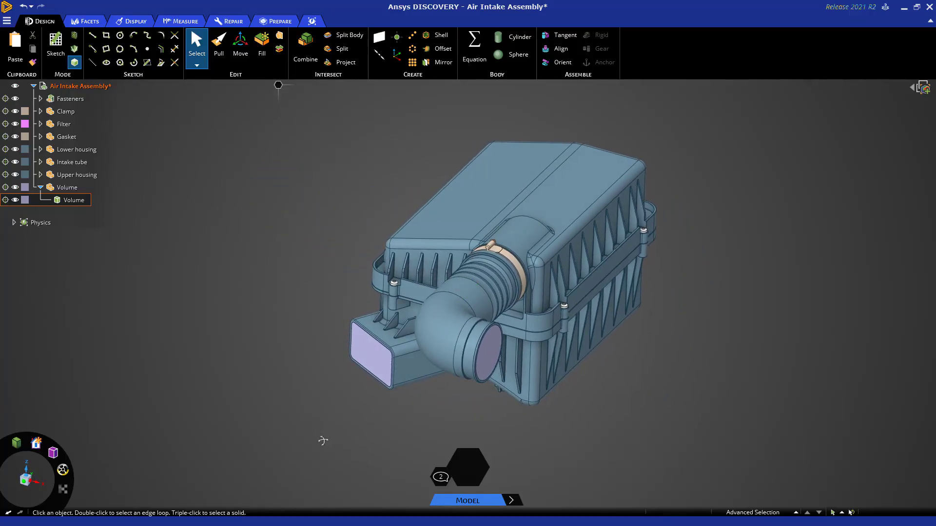